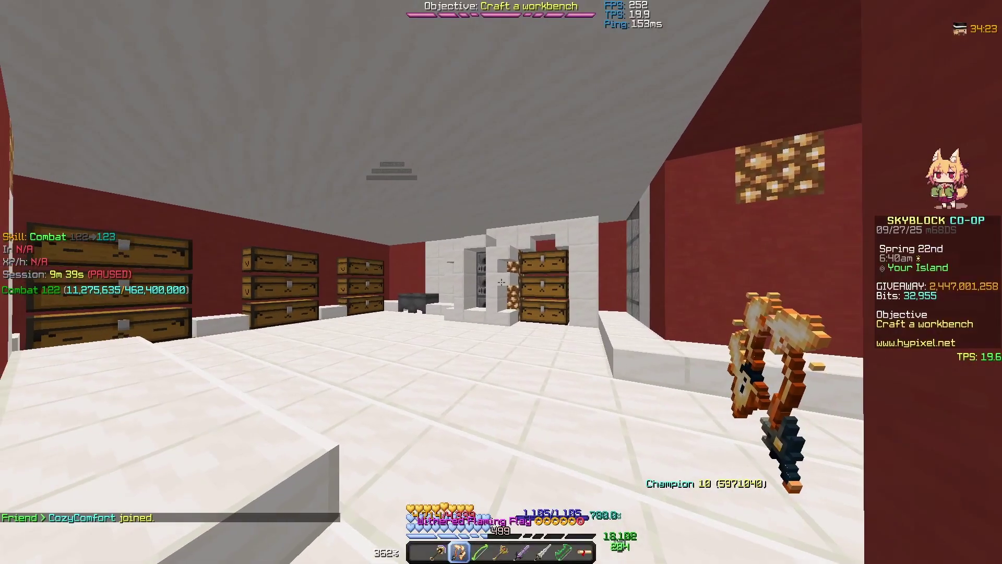
Step: Switch the held item to the Artisanal Shortbow in slot 4, then the sword in slot 7
key("4")
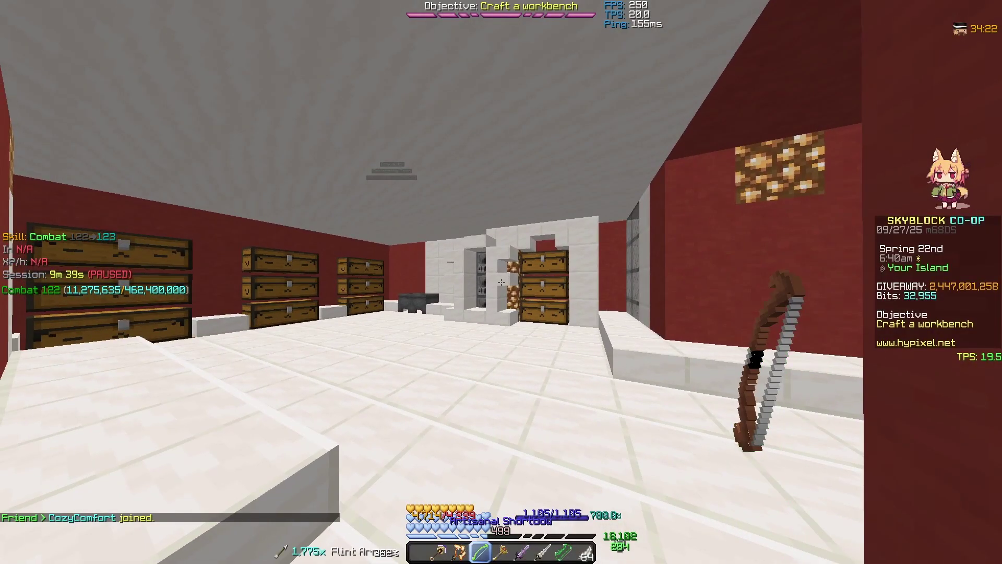
key("7")
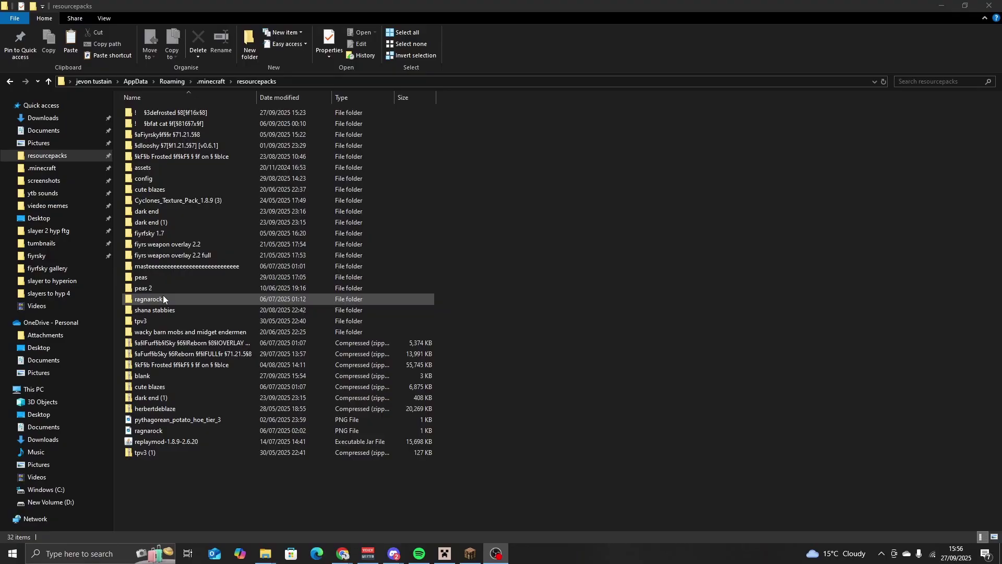
Step: Extract blank.zip into a new blank folder
left_click(159, 380)
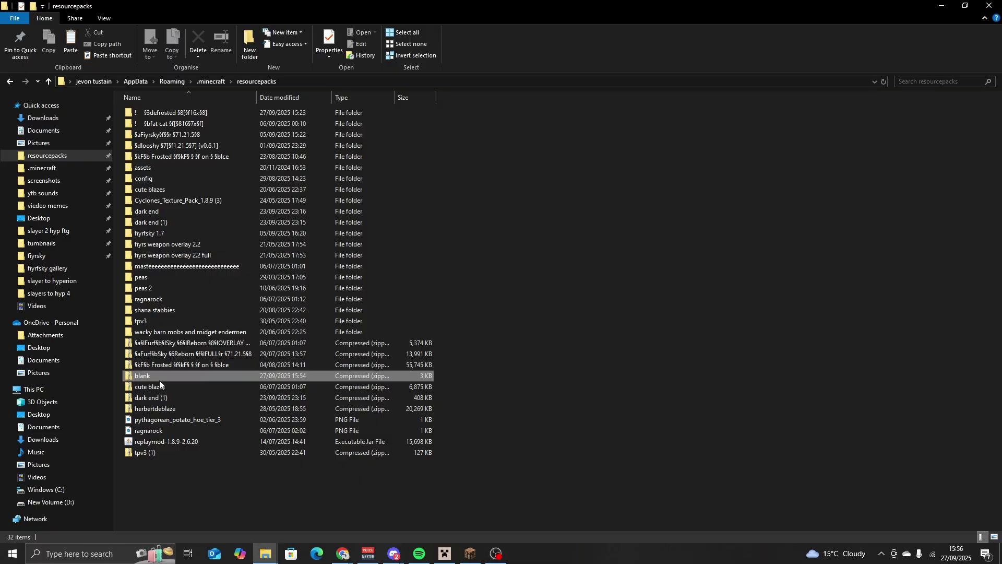
right_click(159, 380)
left_click(234, 183)
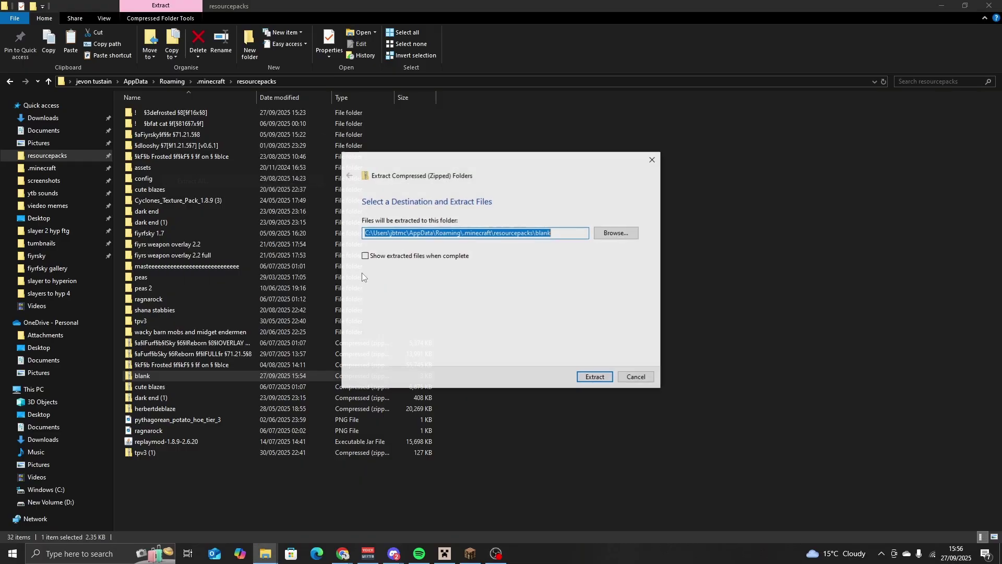
left_click(594, 376)
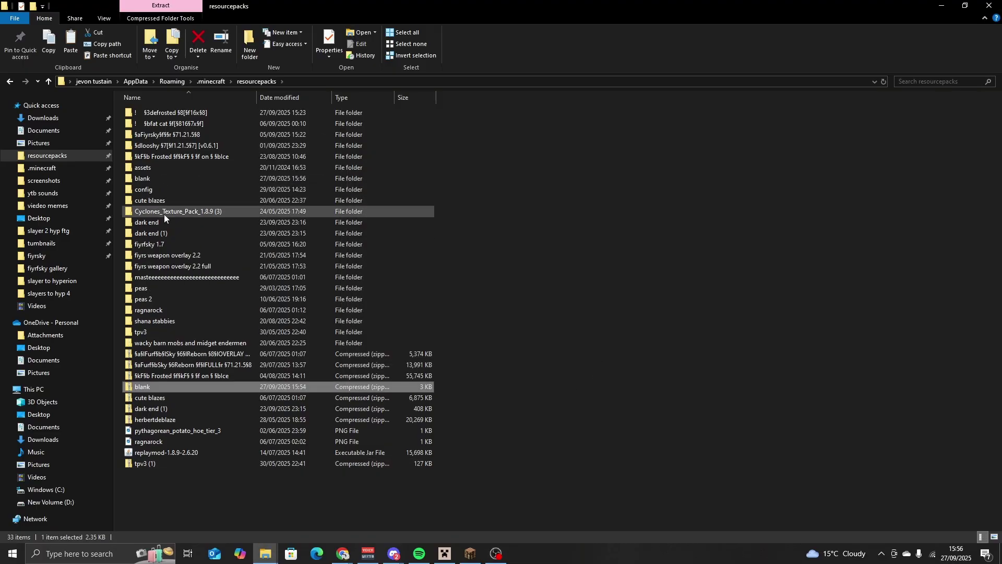
Step: Navigate into blank > assets > minecraft > mcpatcher > cit
double_click(158, 177)
double_click(189, 112)
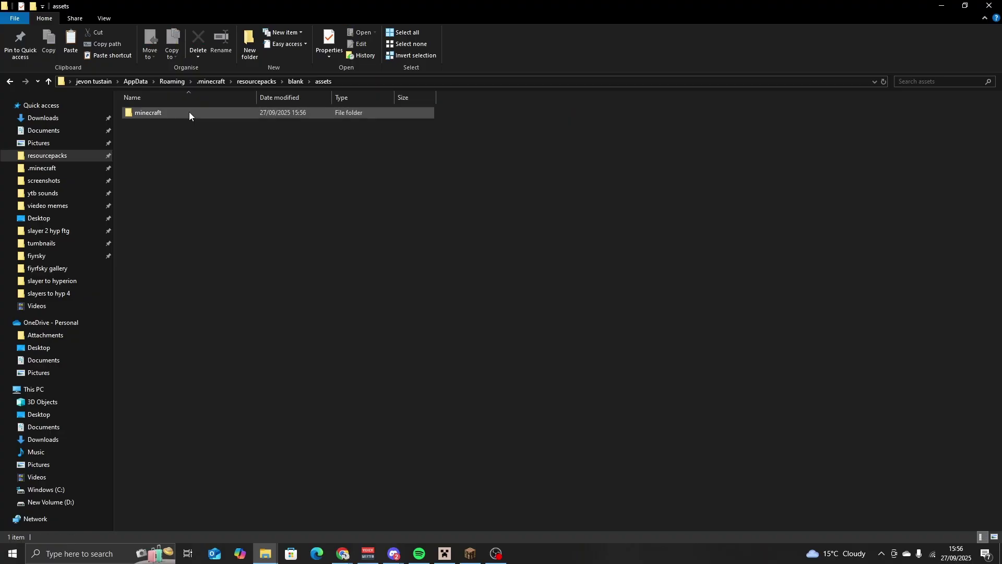
double_click(189, 112)
double_click(189, 112)
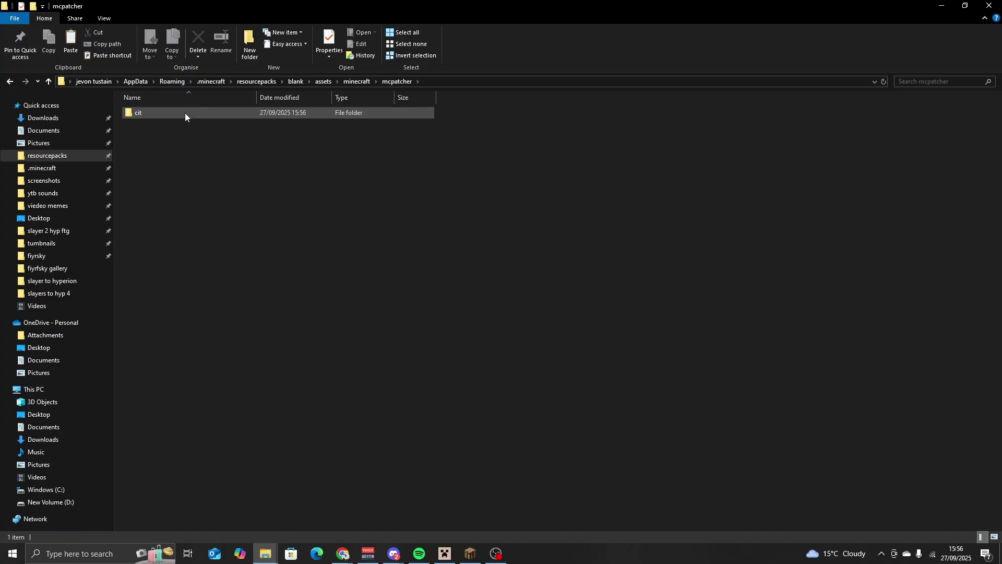
double_click(186, 116)
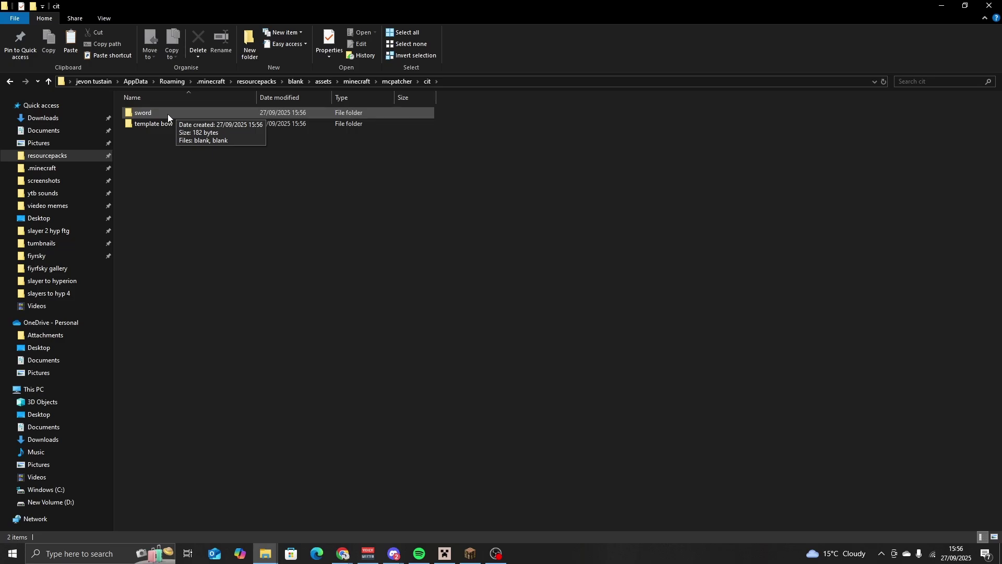
Step: Rename the sword folder to livid_dagger and open it
right_click(168, 114)
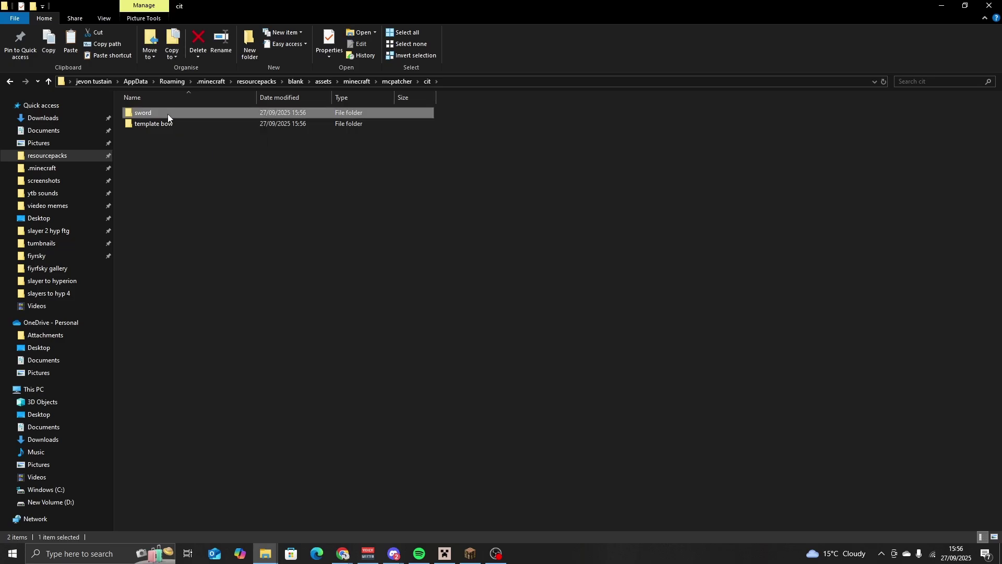
left_click(216, 342)
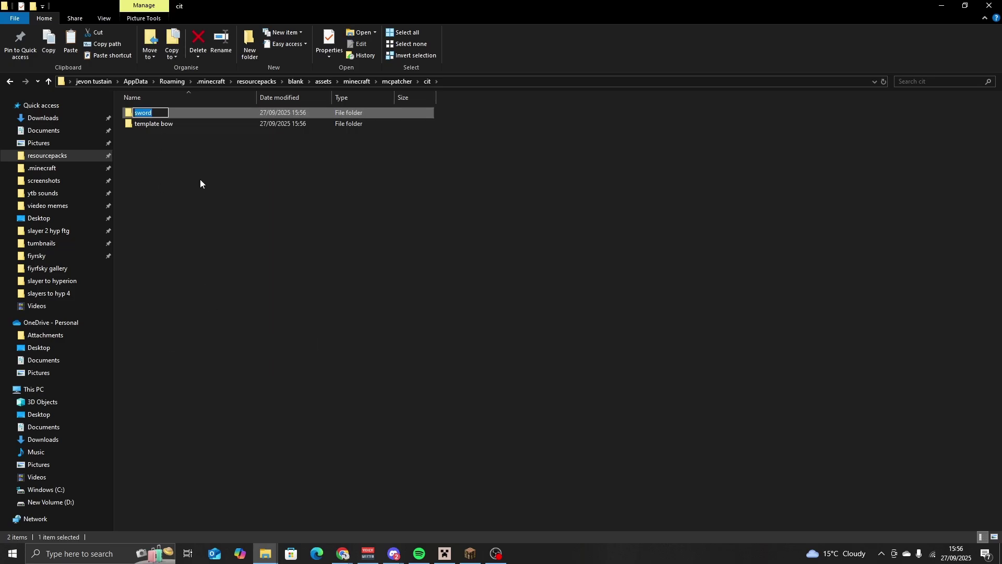
type("livid_dagger")
left_click(232, 161)
double_click(205, 113)
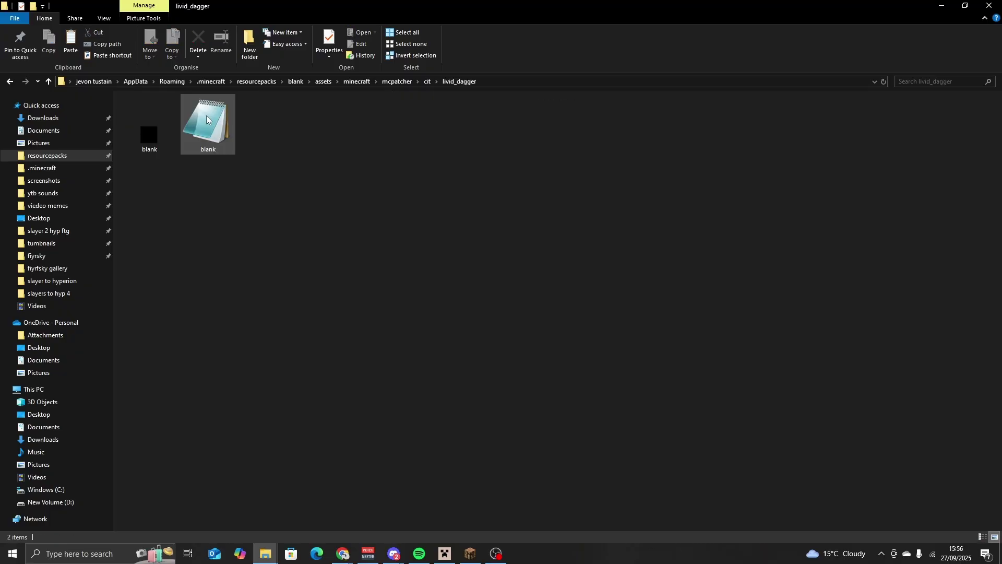
Step: Rename the blank image and text files to livid_dagger and open the text file in Notepad
left_click(149, 115)
right_click(149, 114)
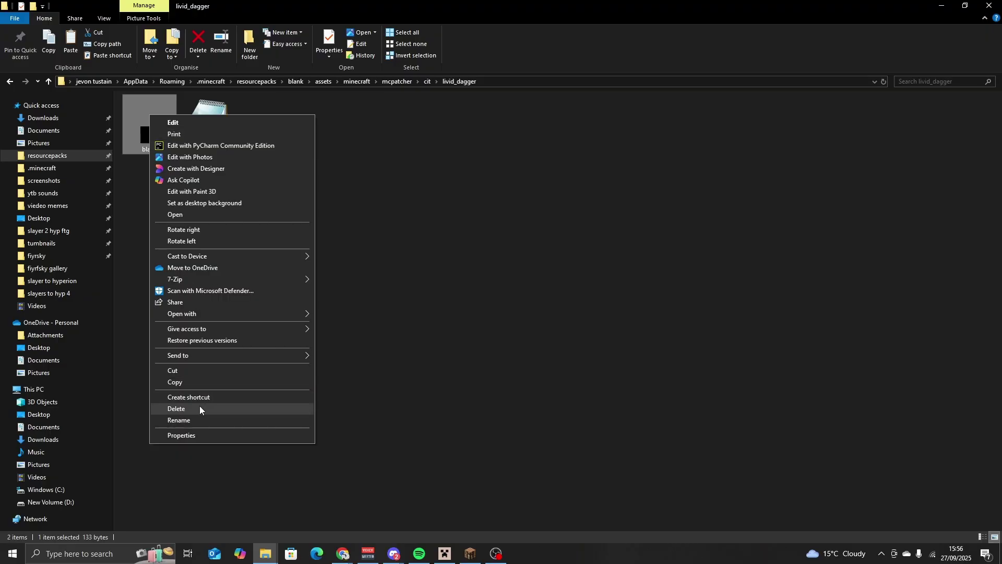
left_click(196, 418)
type("livid_dagger")
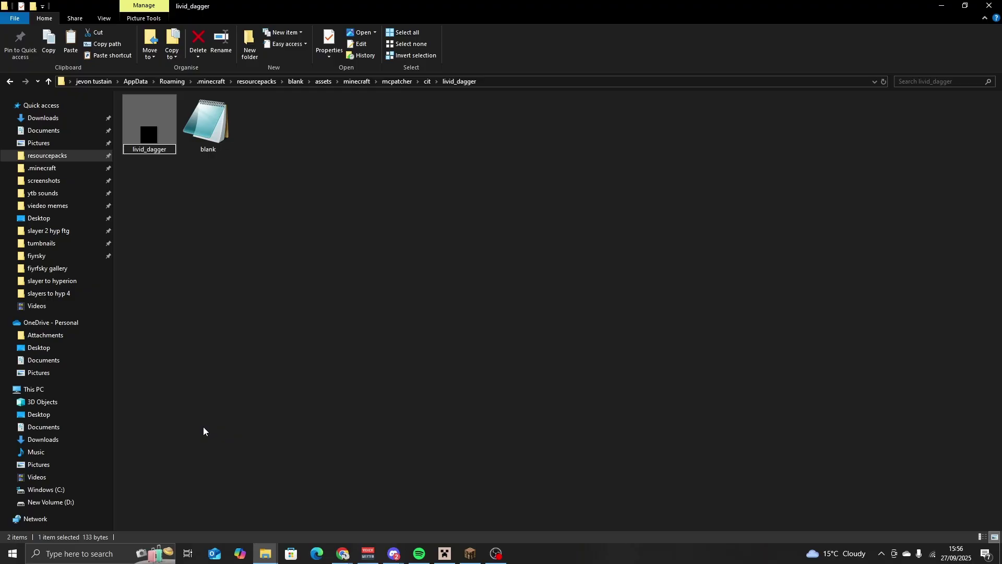
left_click(208, 123)
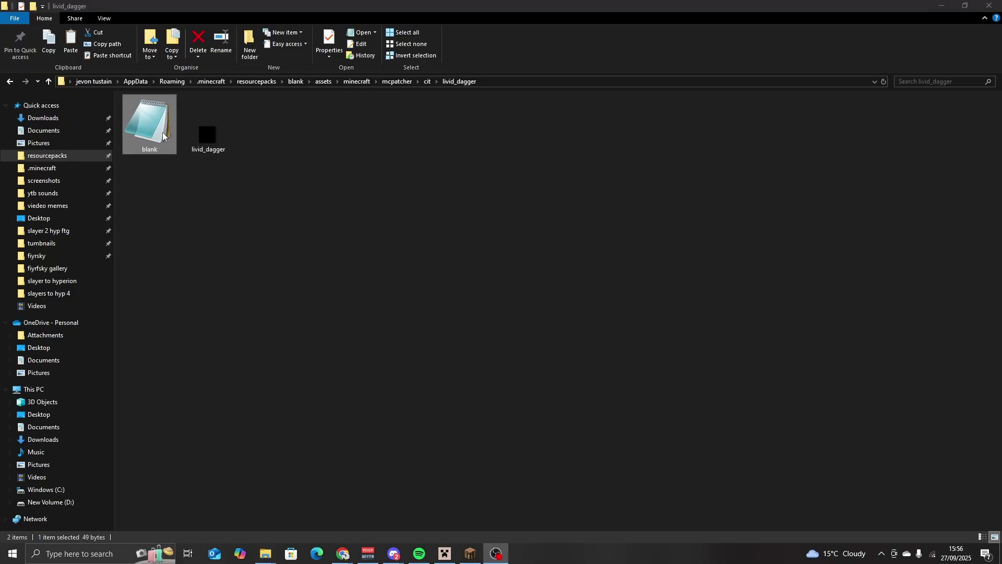
right_click(161, 131)
left_click(207, 324)
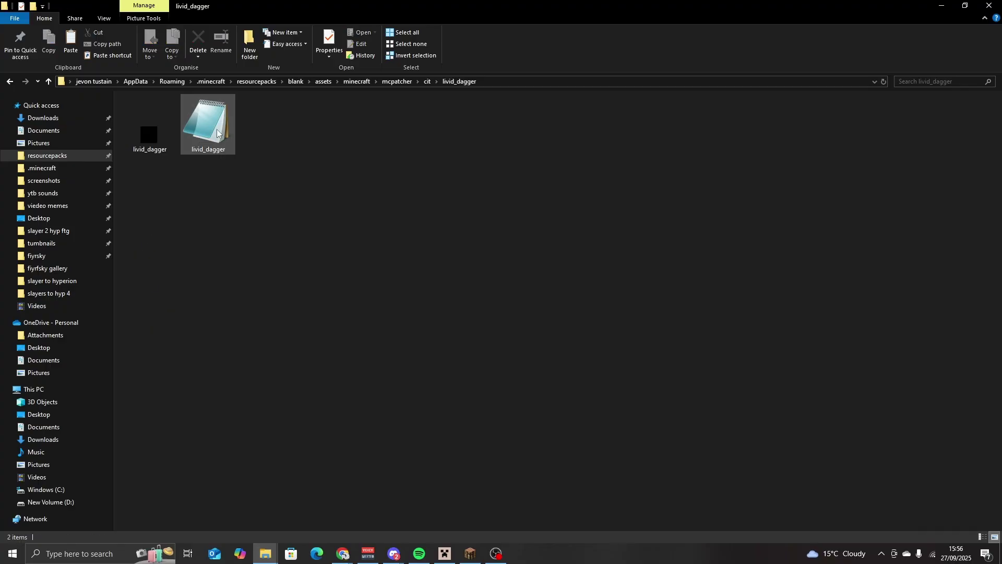
double_click(217, 129)
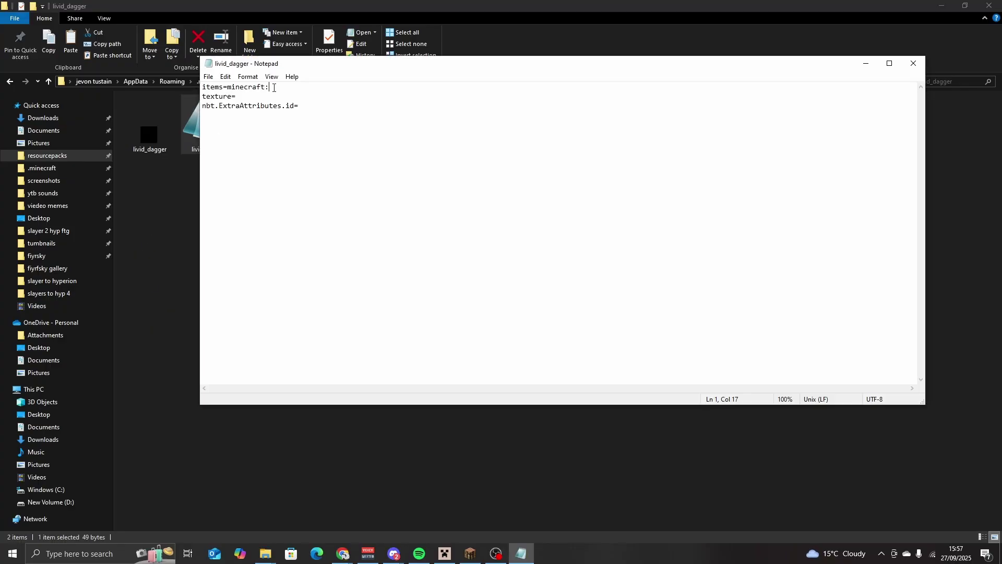
key("super+6")
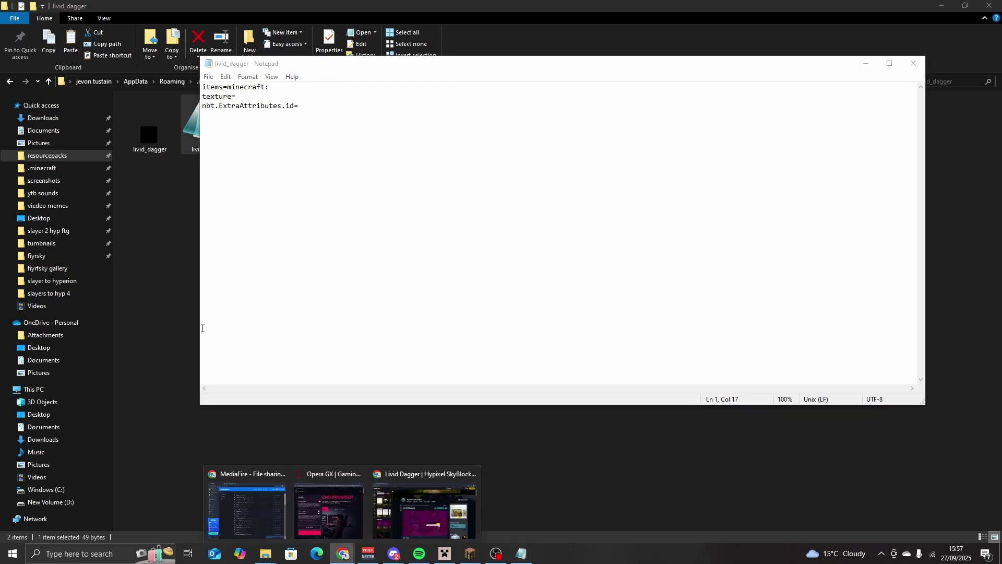
Step: On the Livid Dagger wiki page, expand Item Metadata and select the item ID LIVID_DAGGER
left_click(449, 516)
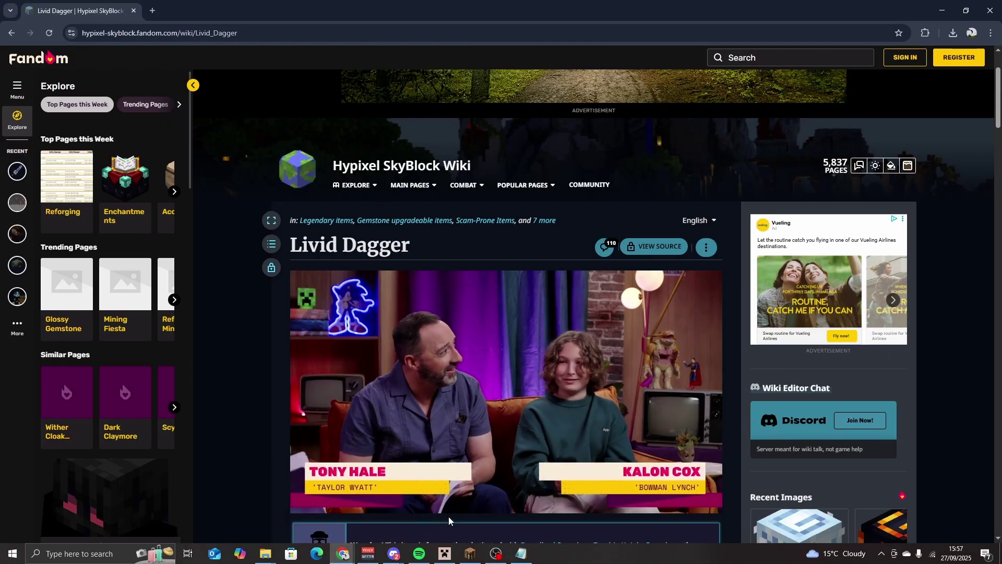
scroll(449, 515, "down", 7)
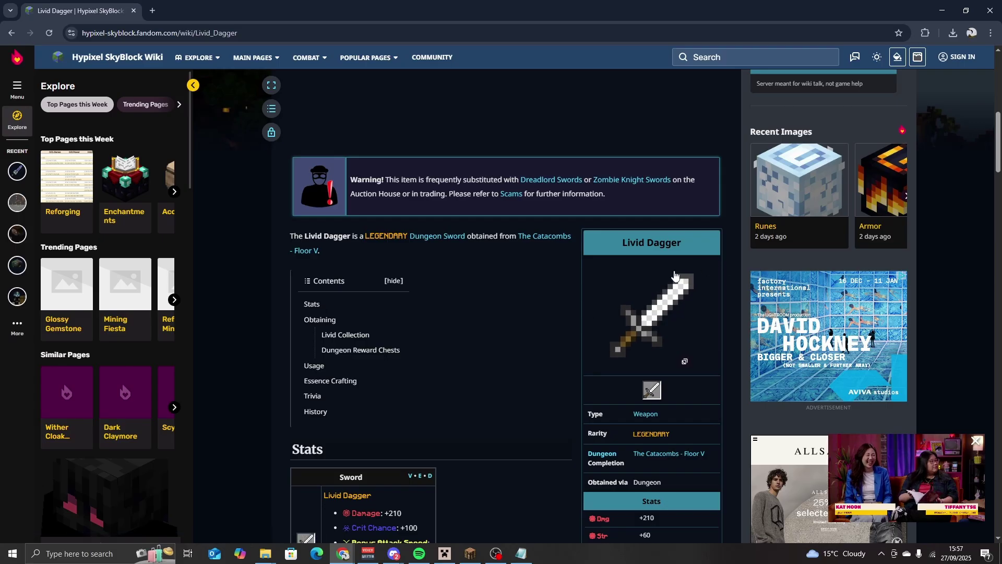
scroll(673, 308, "down", 7)
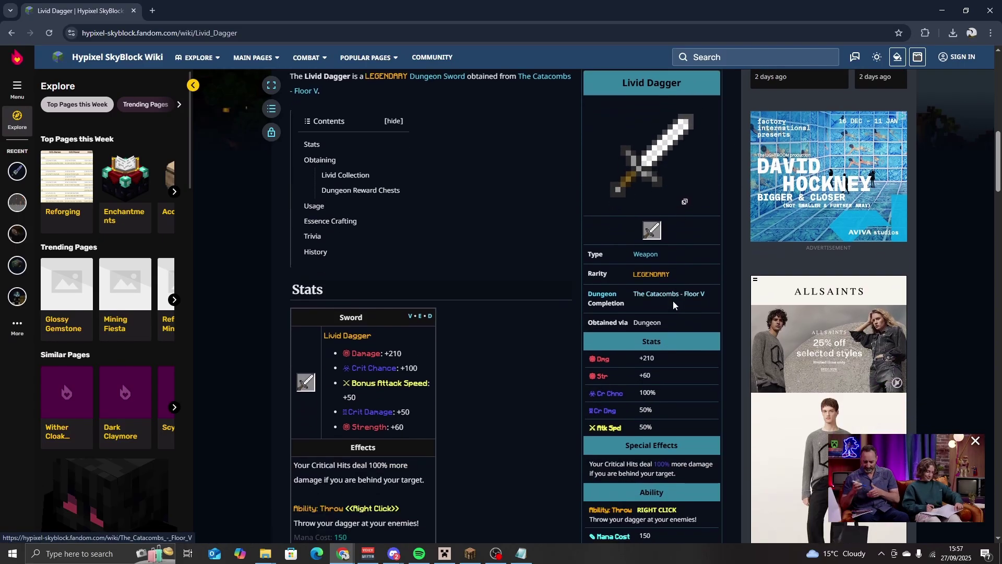
scroll(677, 287, "down", 4)
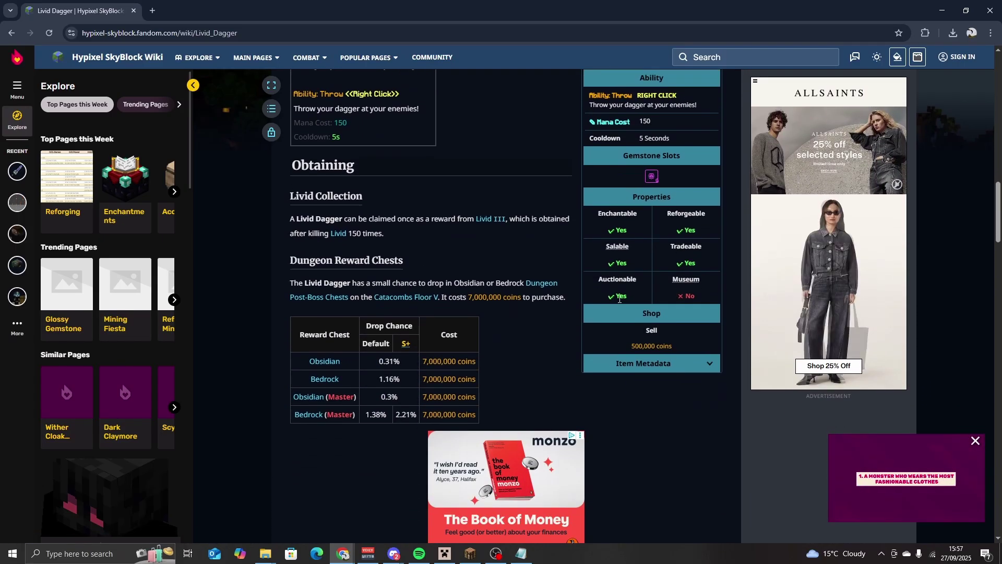
left_click(710, 364)
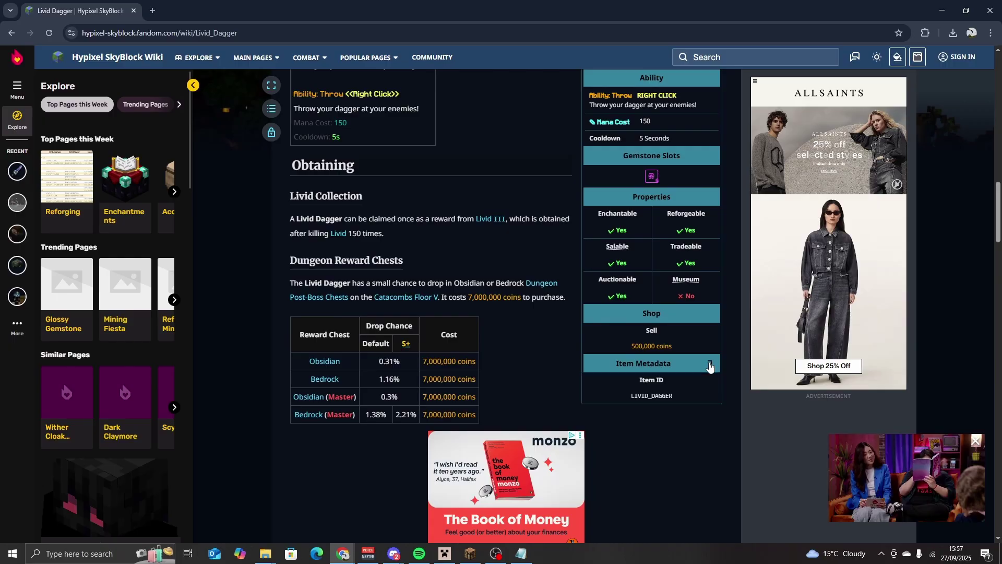
left_click_drag(682, 396, 632, 399)
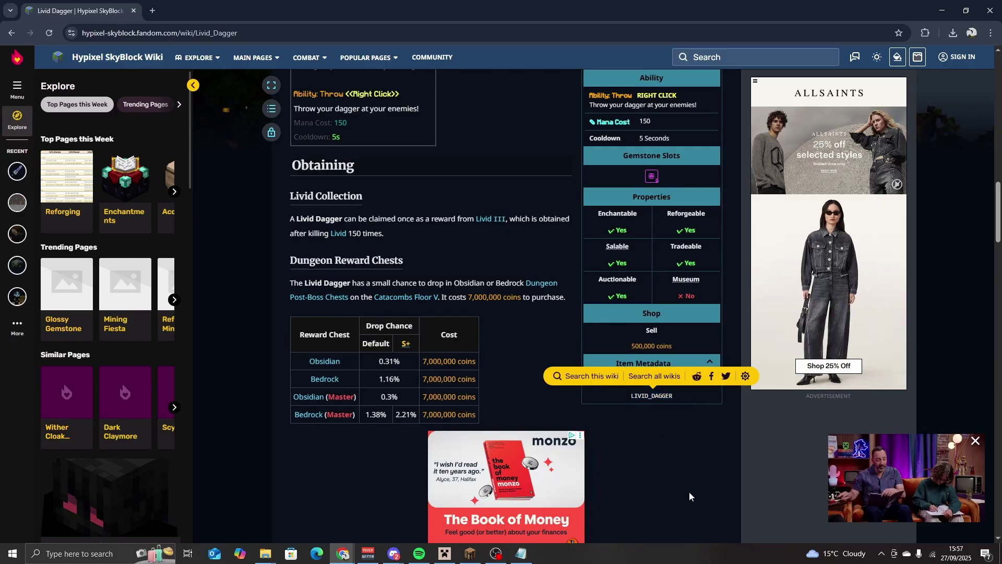
left_click(521, 553)
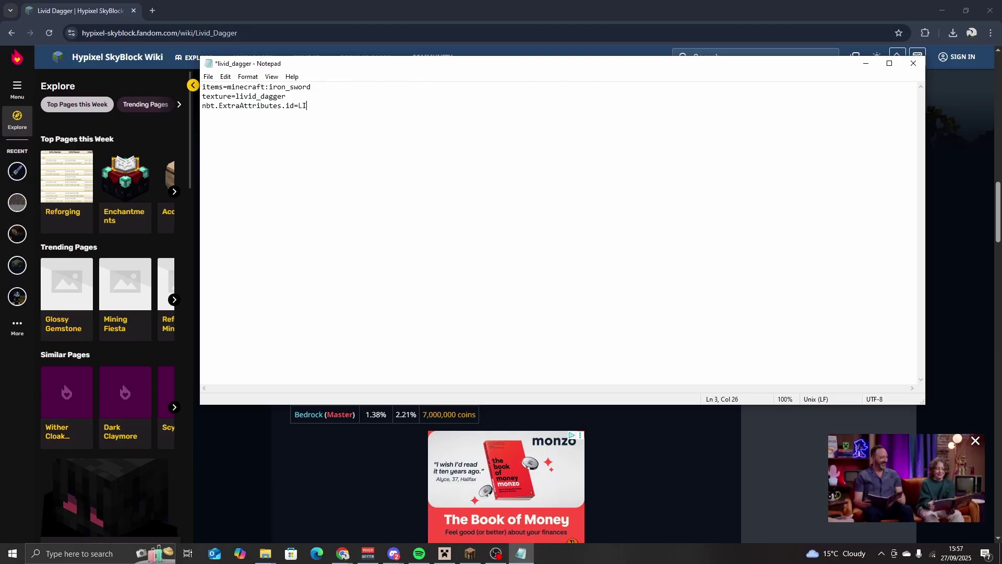
Step: Finish the id line as LIVID_DAGGER, save and close the file, and return to the livid_dagger folder
type("ID_DAGGER")
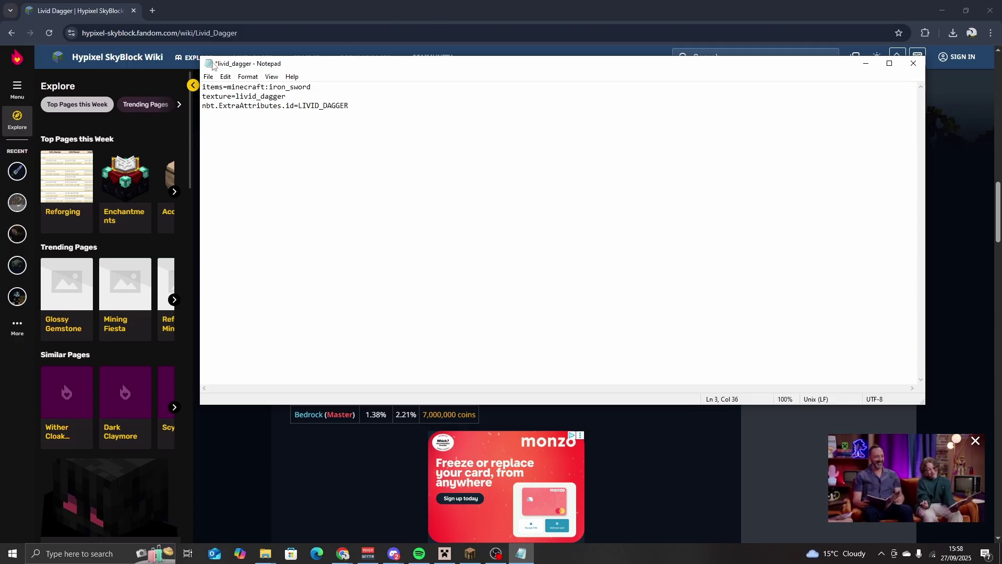
left_click(206, 81)
left_click(235, 123)
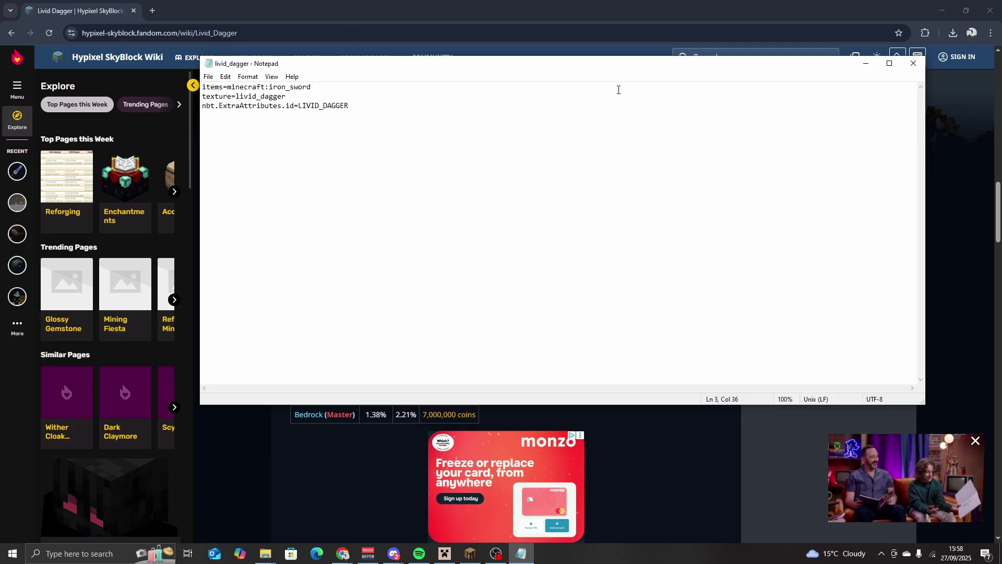
left_click(906, 63)
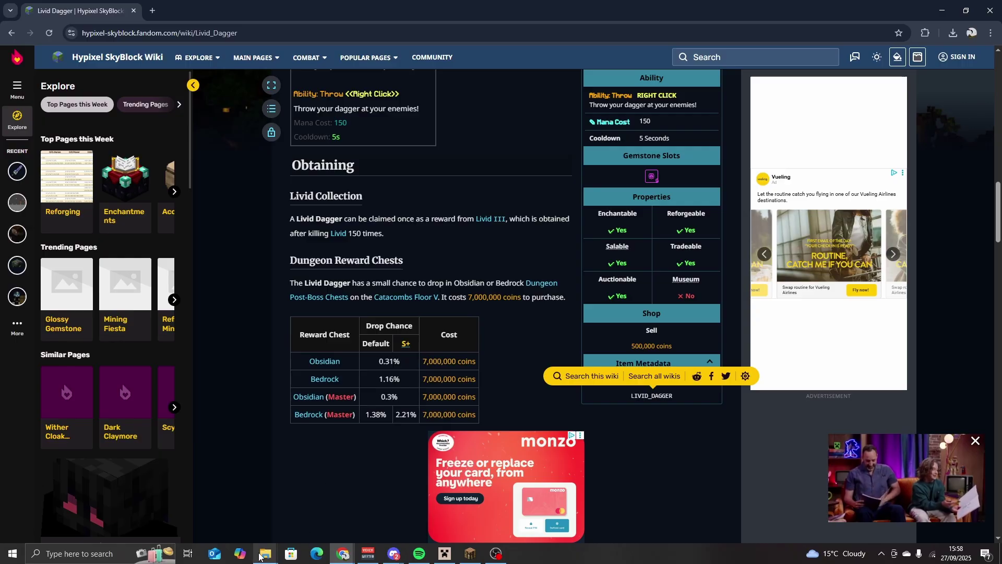
mouse_move(265, 553)
left_click(217, 516)
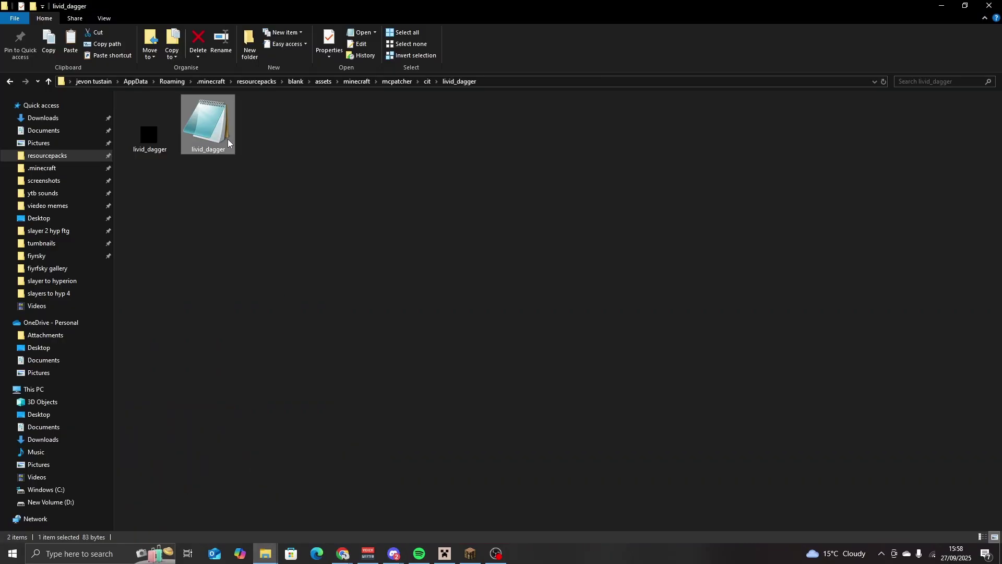
Step: Open livid_dagger.png in paint.net, zoom in, and paint a black blade and hilt stroke
left_click(166, 136)
right_click(166, 136)
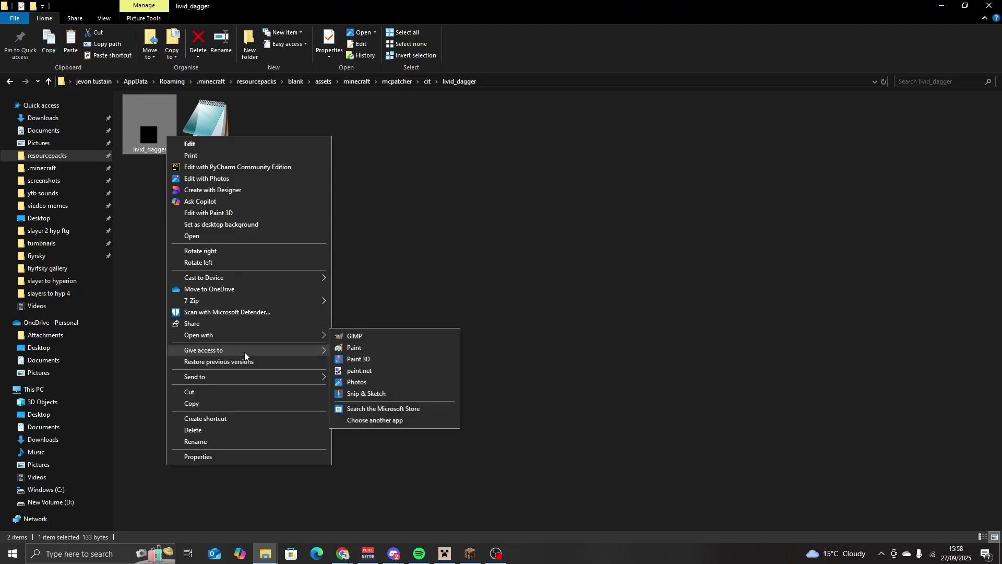
left_click(408, 370)
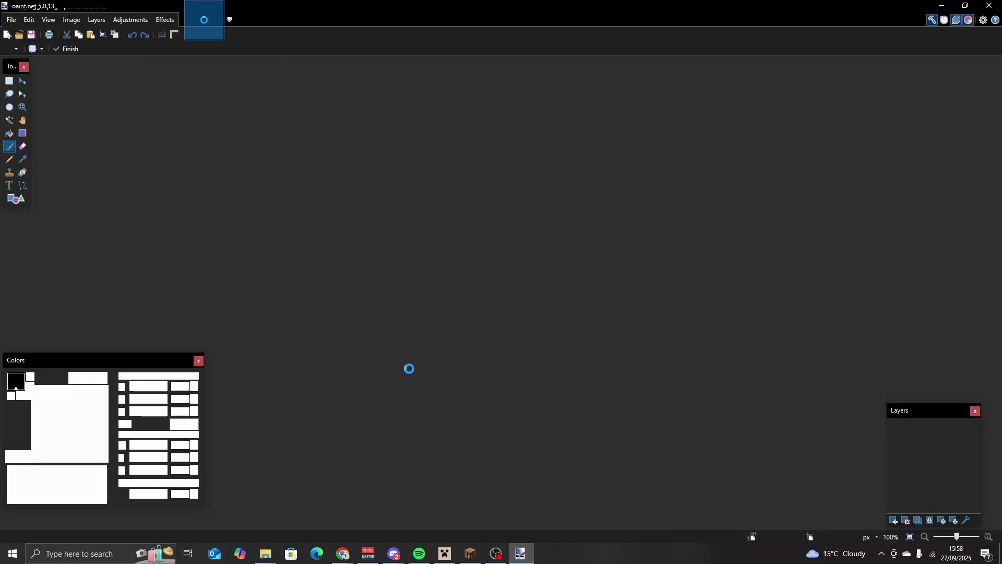
left_click(989, 537)
left_click(989, 536)
left_click(990, 537)
left_click(990, 538)
left_click(992, 539)
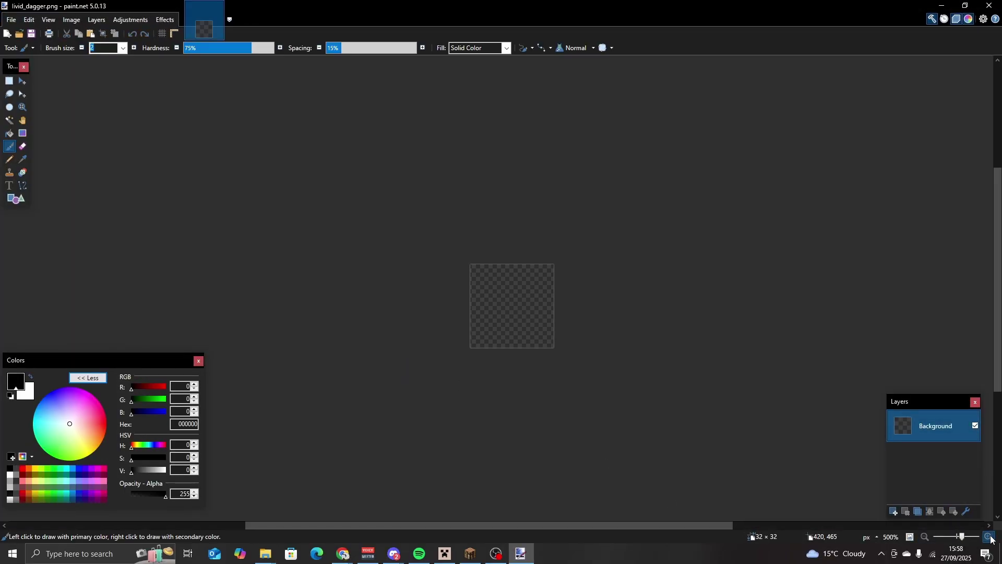
left_click(992, 540)
left_click(991, 539)
left_click(991, 539)
left_click(991, 539)
left_click(992, 539)
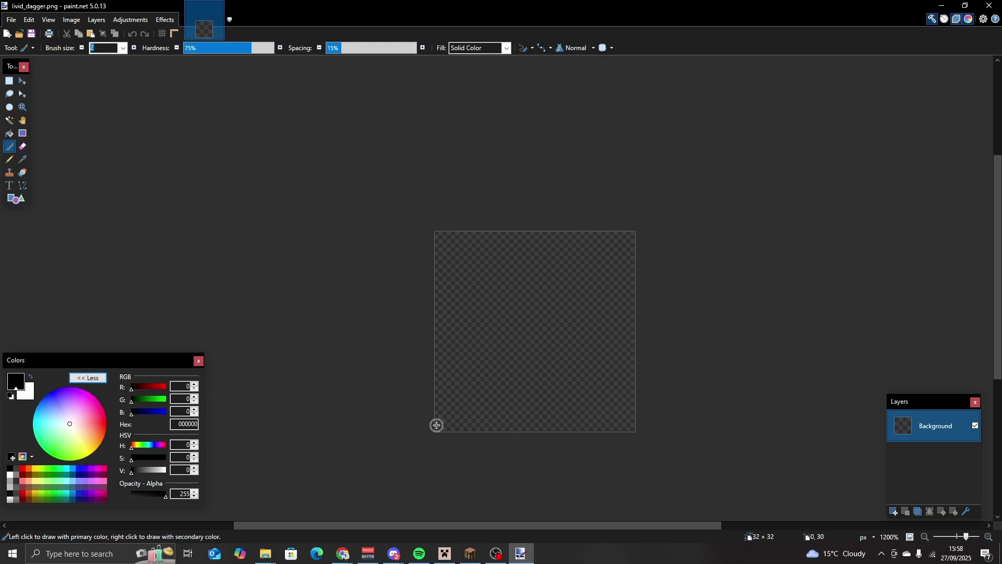
left_click_drag(437, 425, 644, 219)
left_click_drag(465, 331, 539, 434)
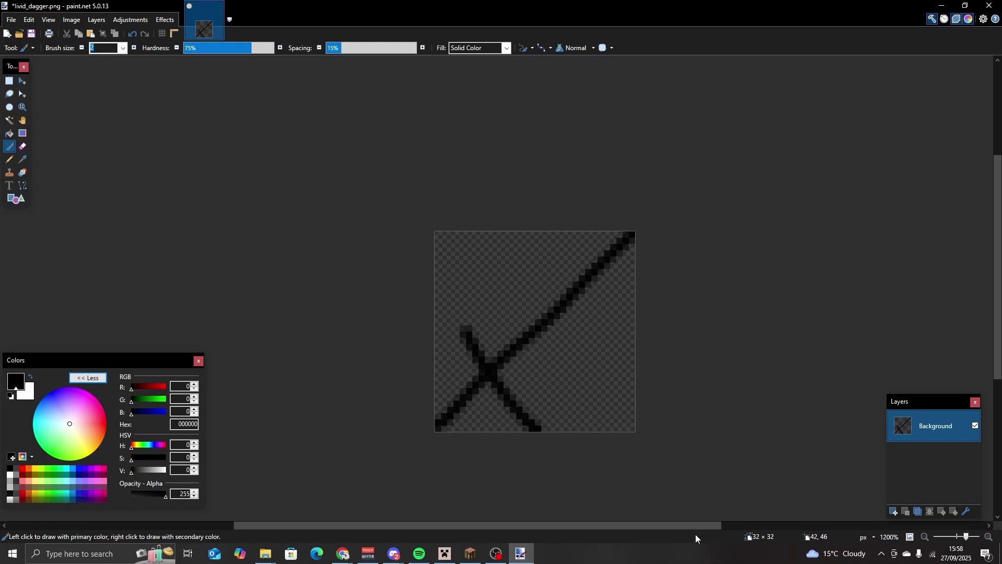
Step: Save the PNG, close paint.net, go up to cit, and resume Minecraft with debug overlay hidden
key("ctrl+s")
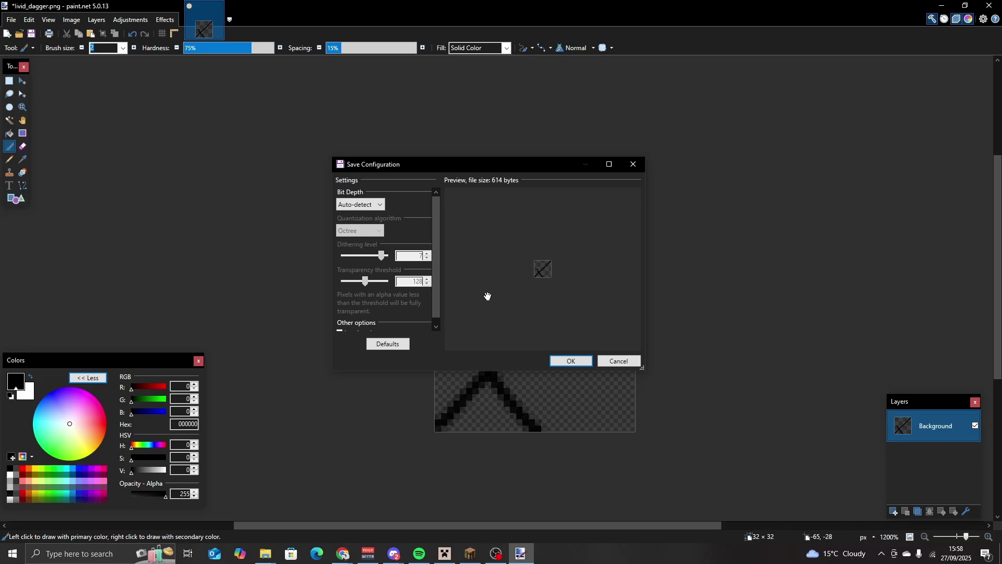
left_click(585, 366)
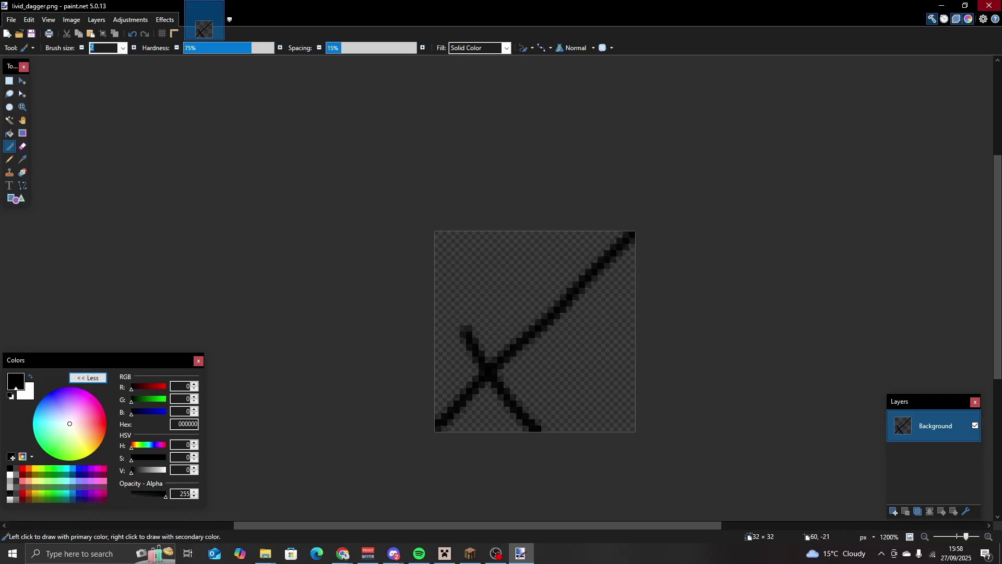
left_click(996, 4)
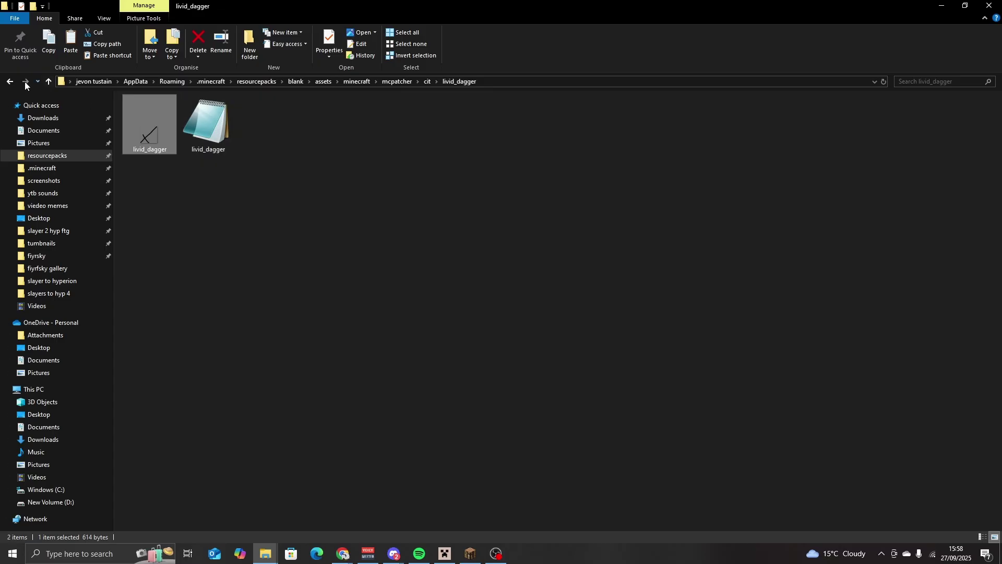
left_click(10, 82)
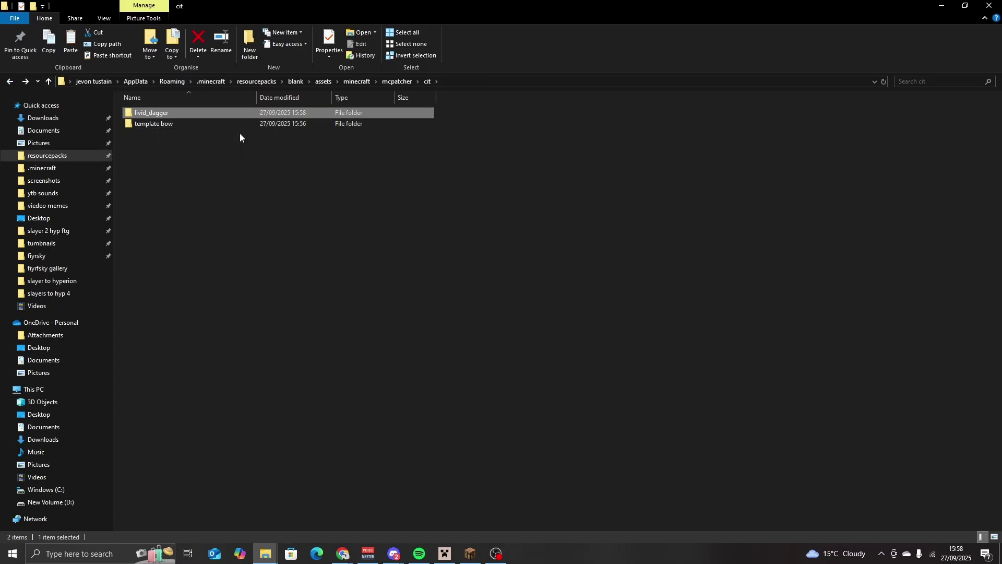
key("alt+Tab")
key("Escape")
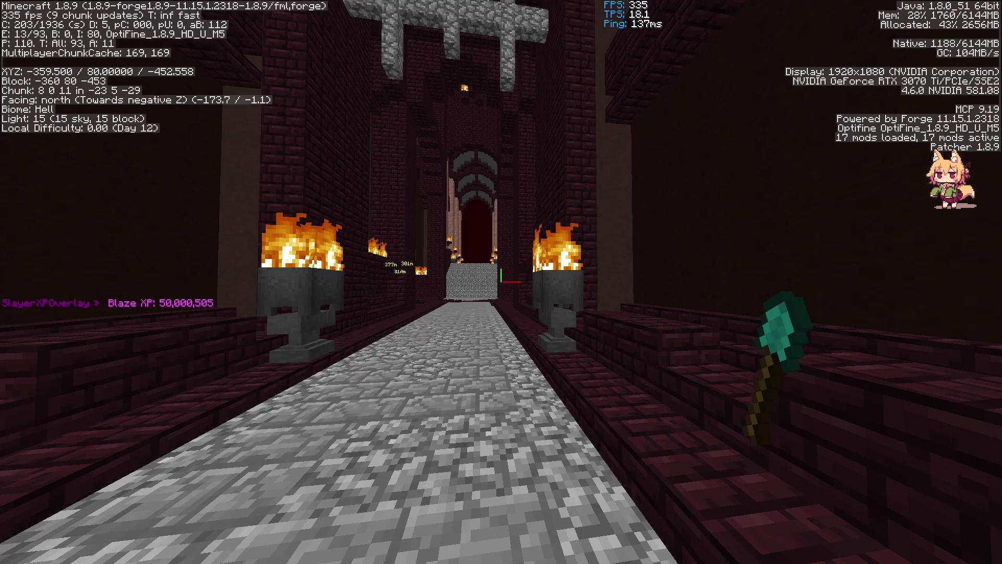
key("F3")
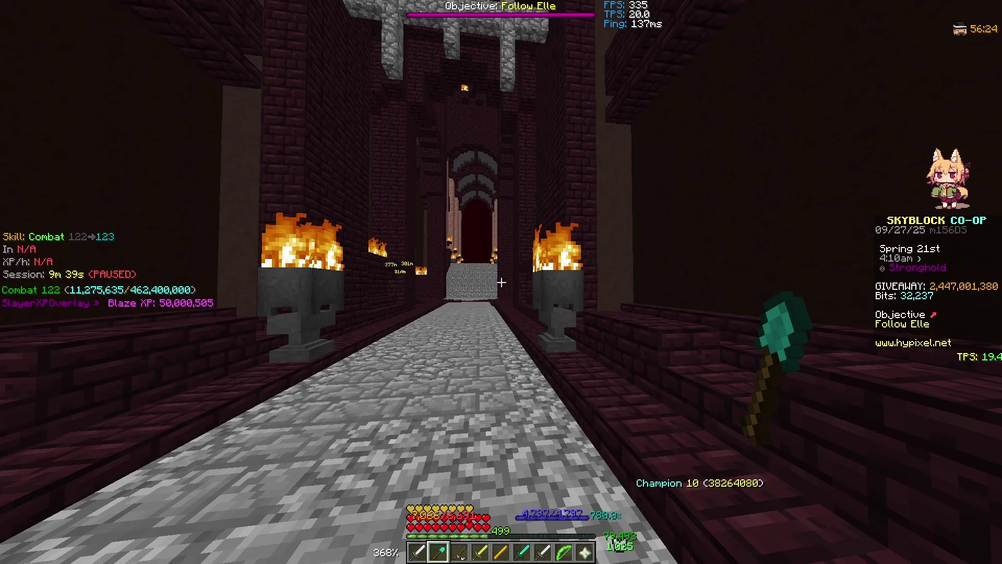
Step: Check the blank resource pack is selected, then look up the Livid Dagger in the inventory
key("Escape")
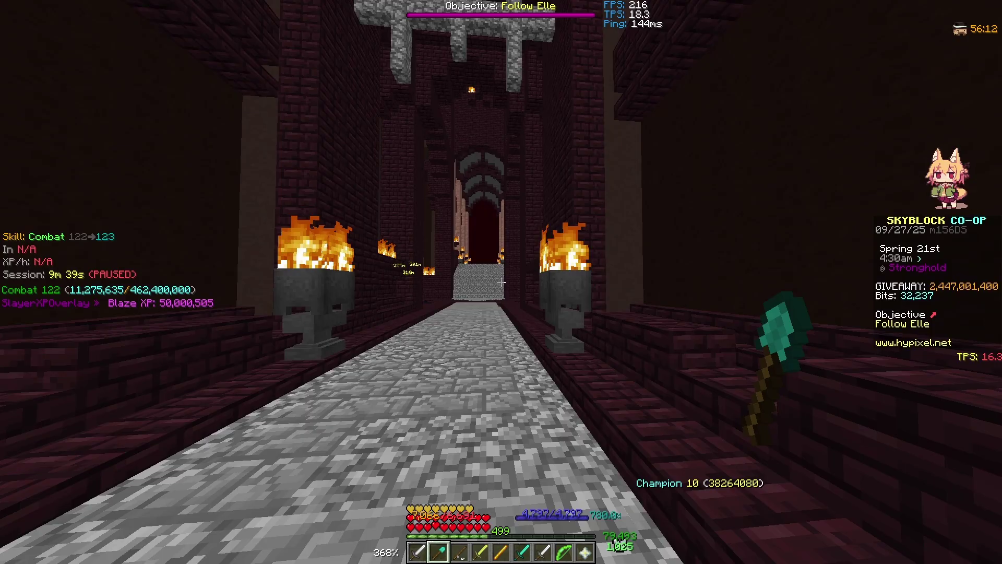
key("e")
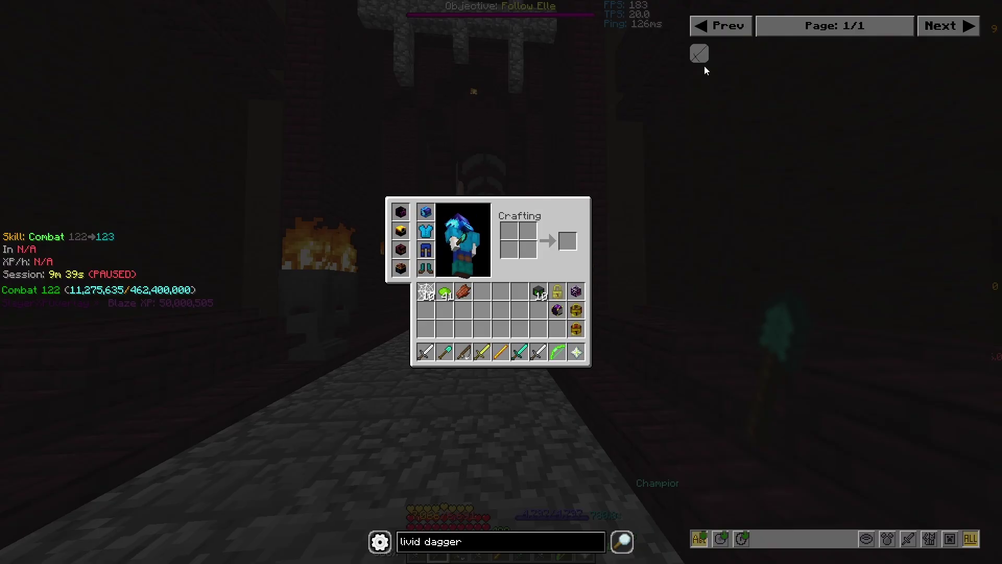
mouse_move(703, 61)
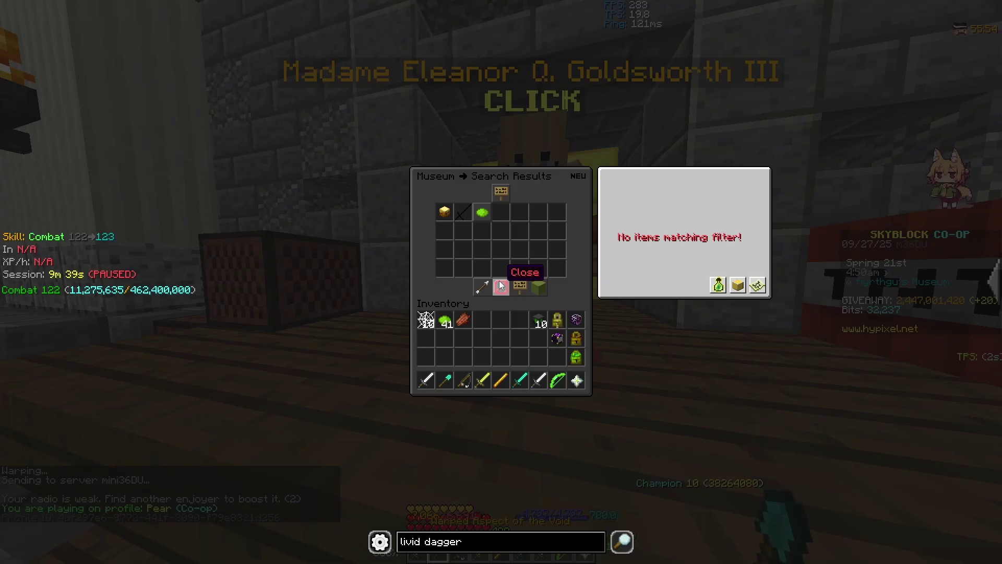
Step: Retrieve the Fabled Livid Dagger from the Museum and hold it
left_click(464, 211)
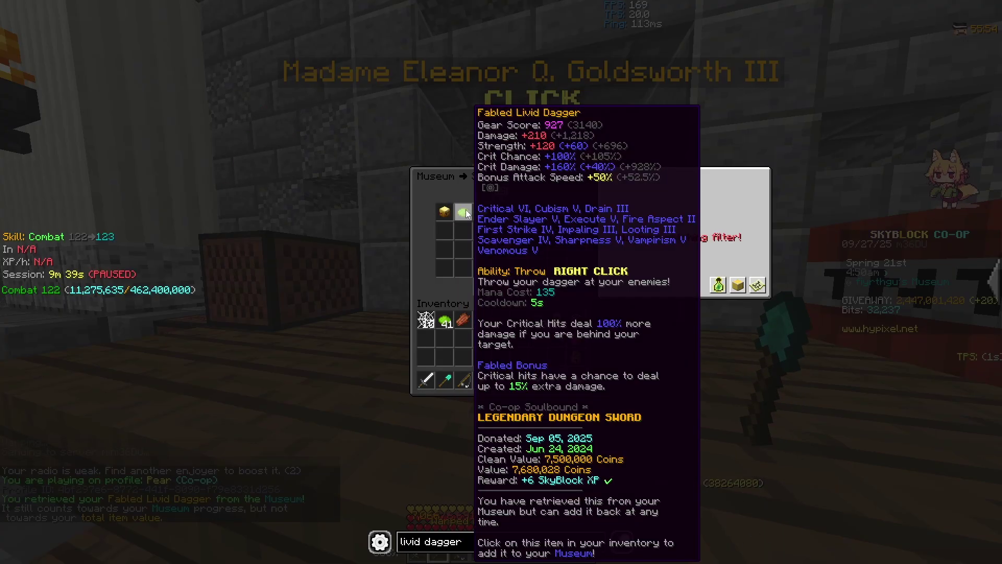
key("e")
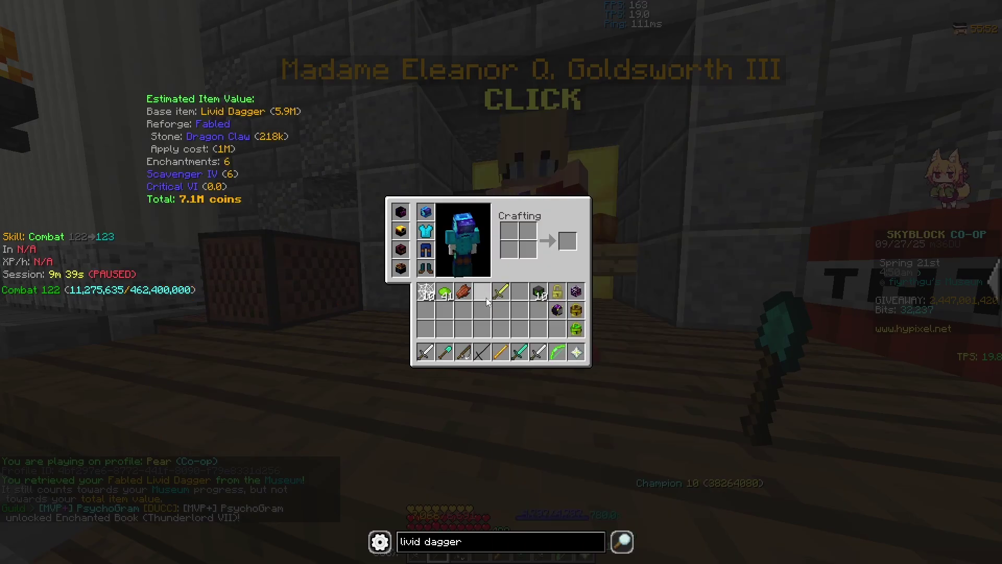
key("e")
key("4")
Step: Throw the Livid Dagger at enemies, then buy and equip an Artisanal Shortbow from the Weaponsmith
key("w")
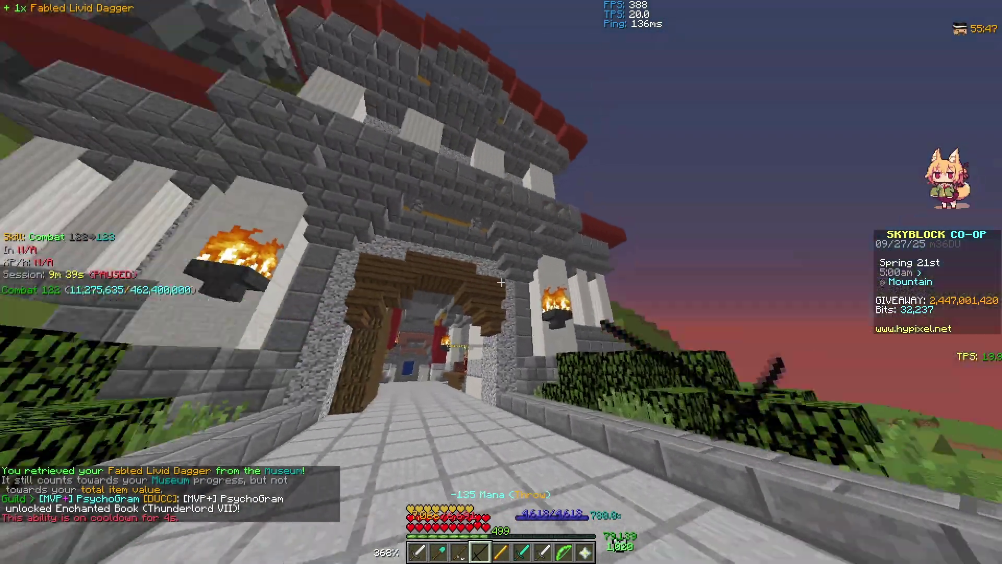
right_click(501, 282)
right_click(501, 282)
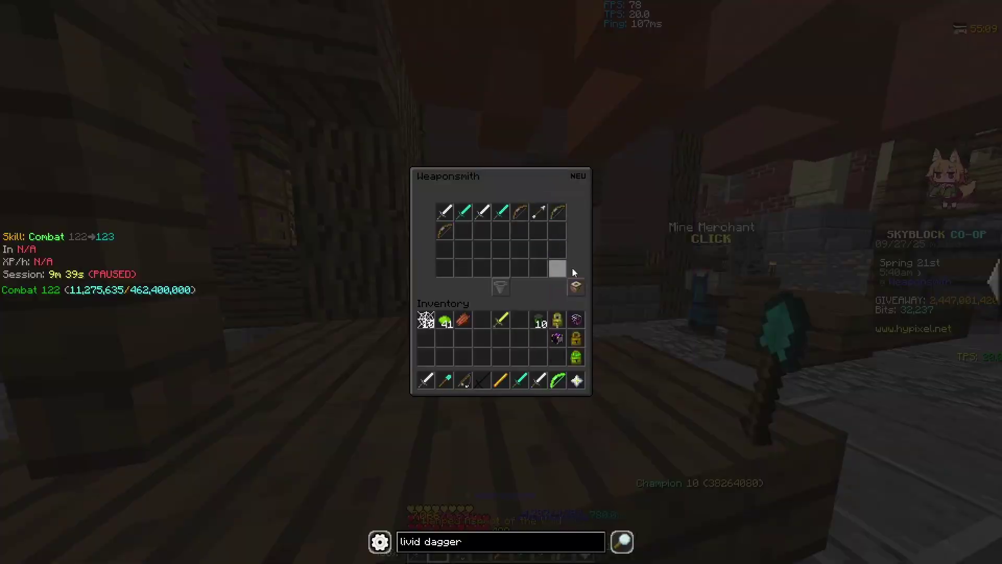
left_click(447, 232)
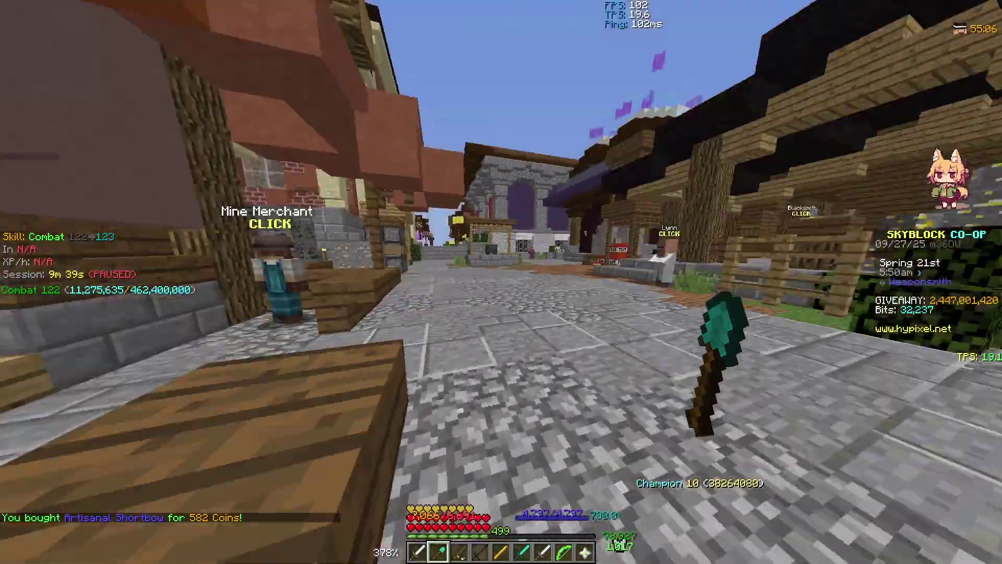
key("5")
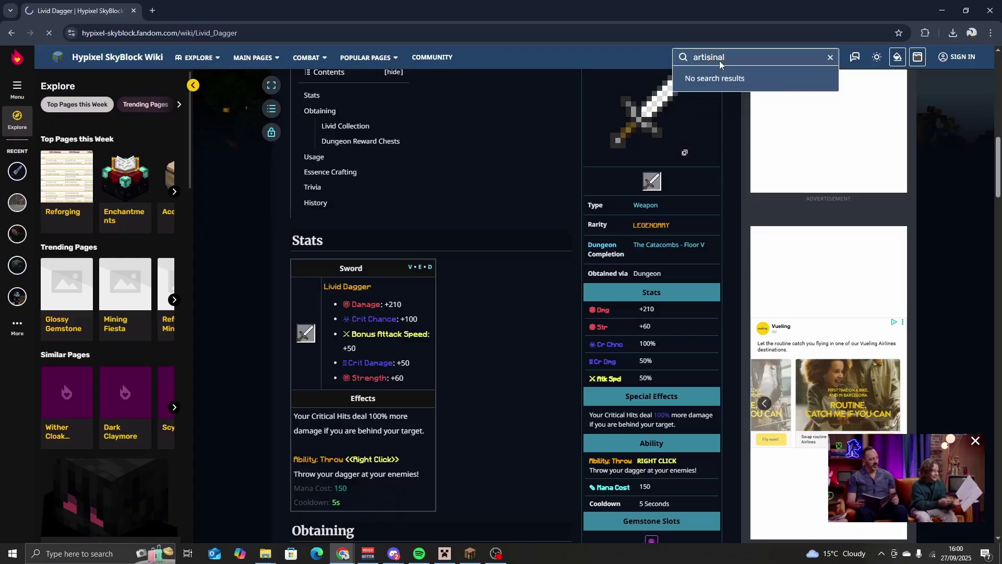
Step: Open the Artisanal Shortbow wiki article and copy its item ID ARTISANAL_SHORTBOW from Item Metadata
key("Return")
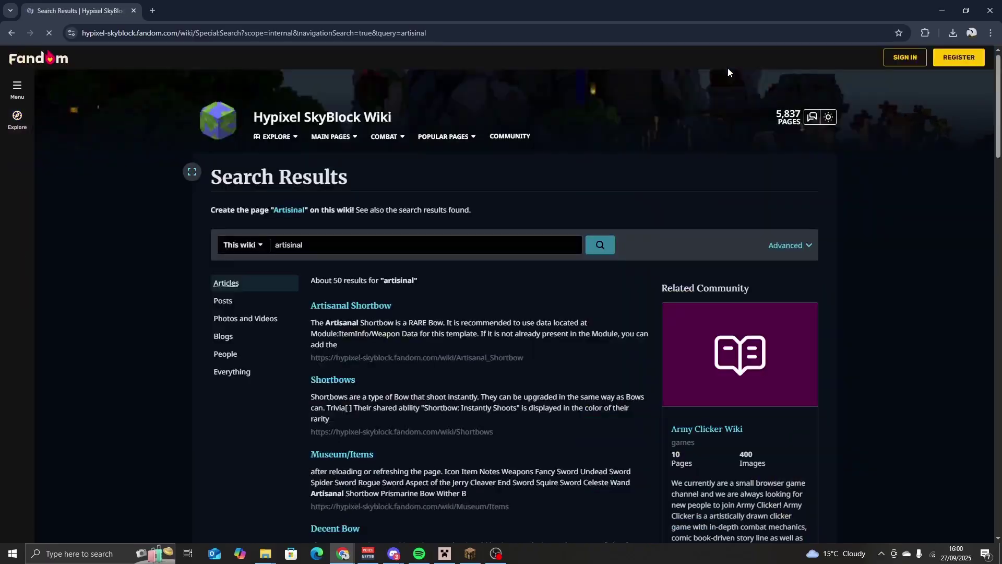
left_click(367, 311)
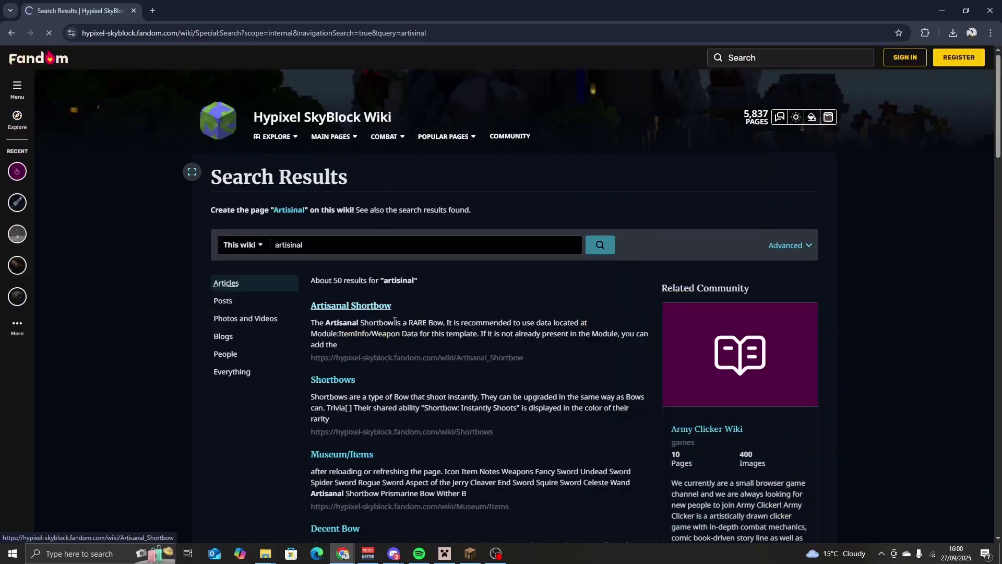
scroll(870, 273, "down", 10)
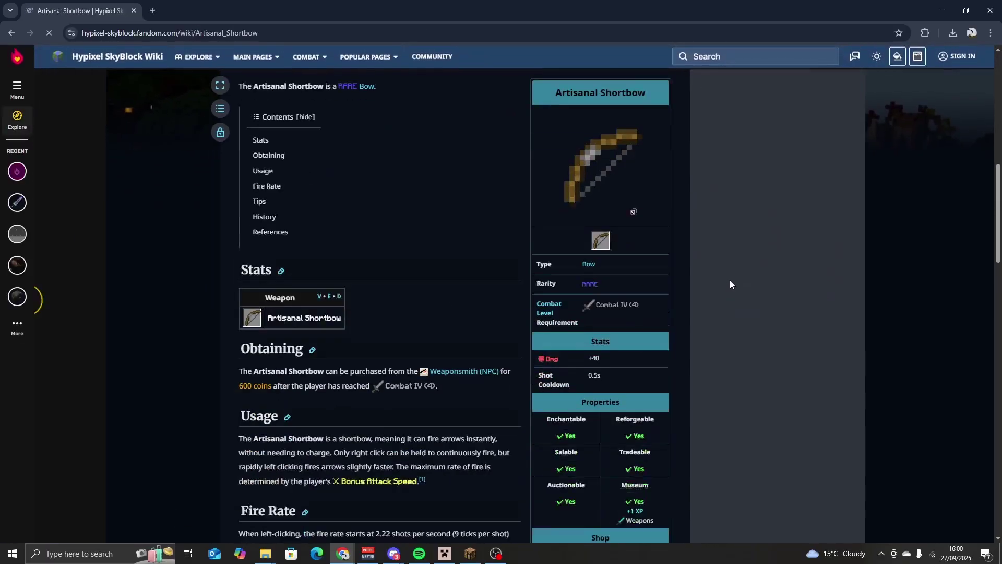
scroll(730, 283, "down", 8)
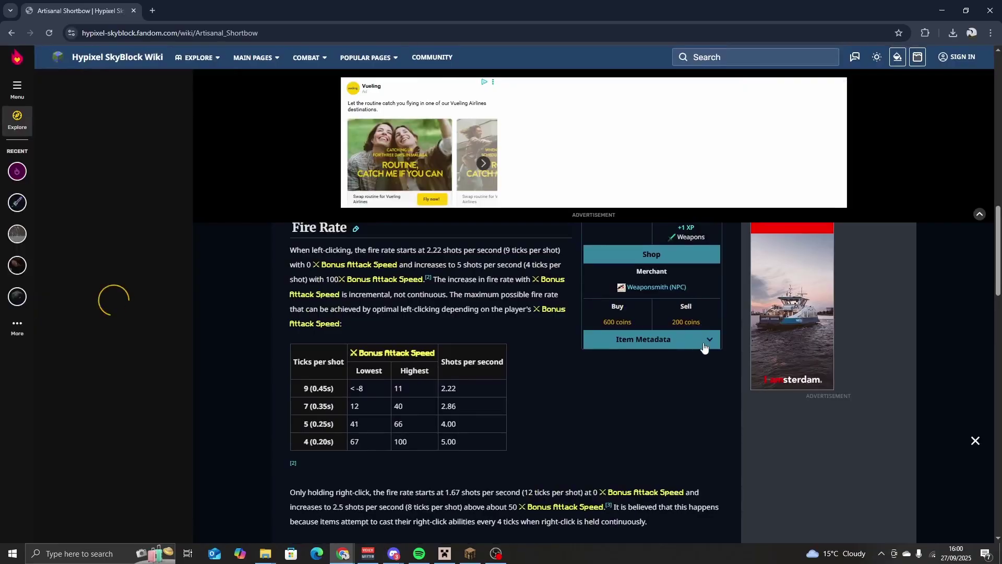
left_click(704, 339)
left_click_drag(697, 377, 614, 374)
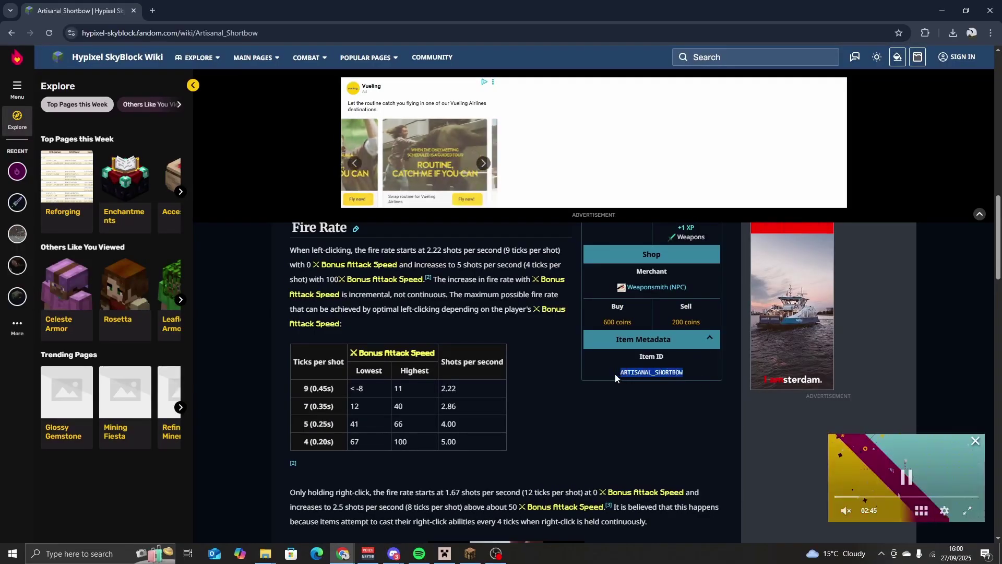
key("alt+Tab")
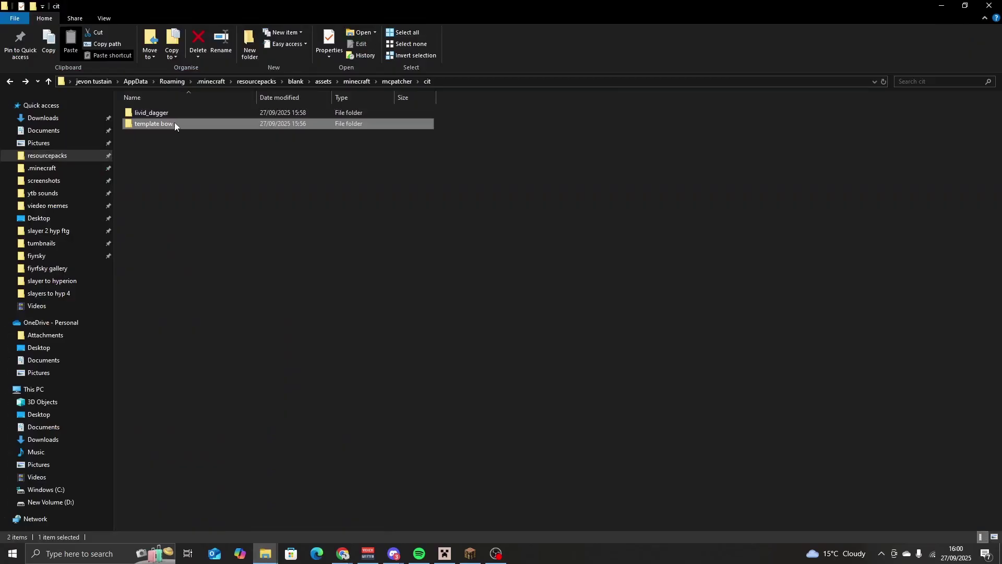
Step: Rename the template bow folder to artisinal_shortbow
right_click(174, 123)
left_click(203, 305)
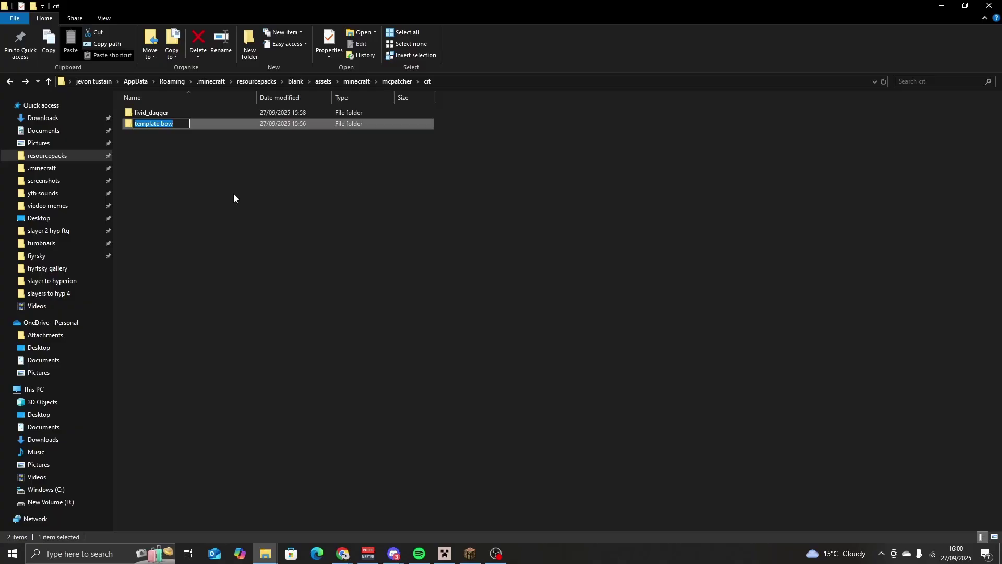
type("artisinal_shortbow")
key("Return")
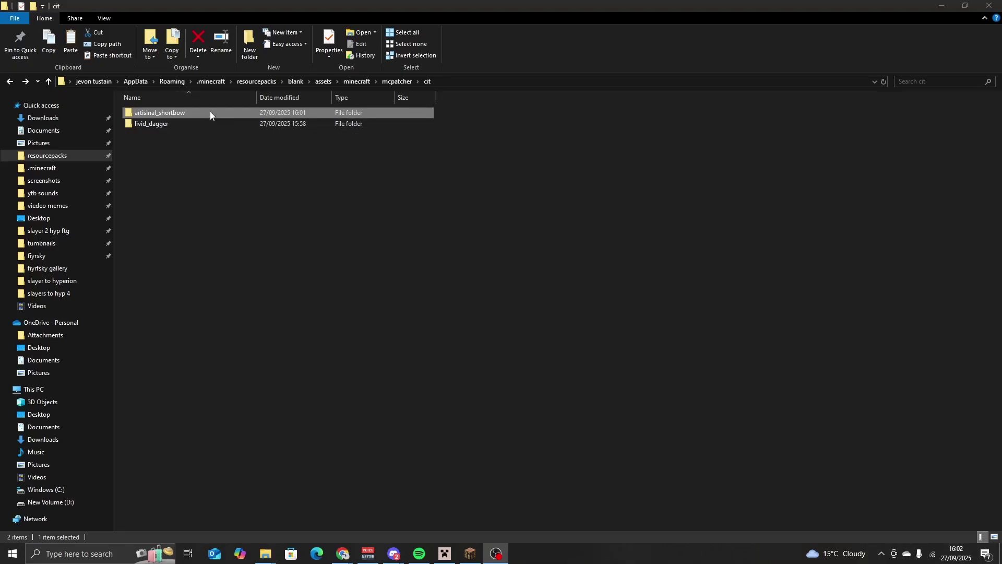
Step: Open the artisinal_shortbow folder and bring up the Open with choices for blank.png
double_click(209, 112)
double_click(210, 117)
left_click(816, 94)
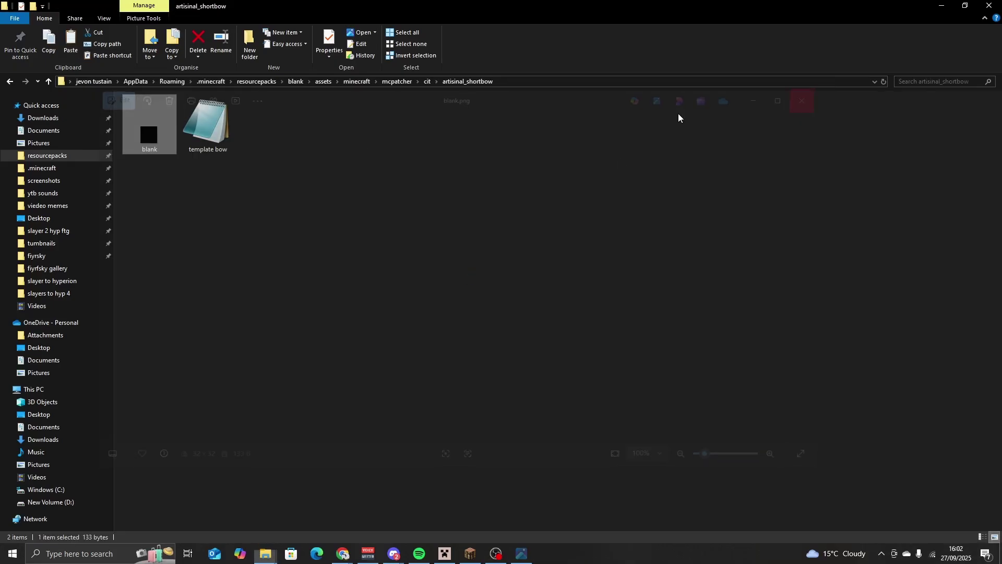
right_click(151, 131)
Step: Open blank.png in paint.net and sketch a black bow limb, bowstring and diagonal arrow
mouse_move(271, 329)
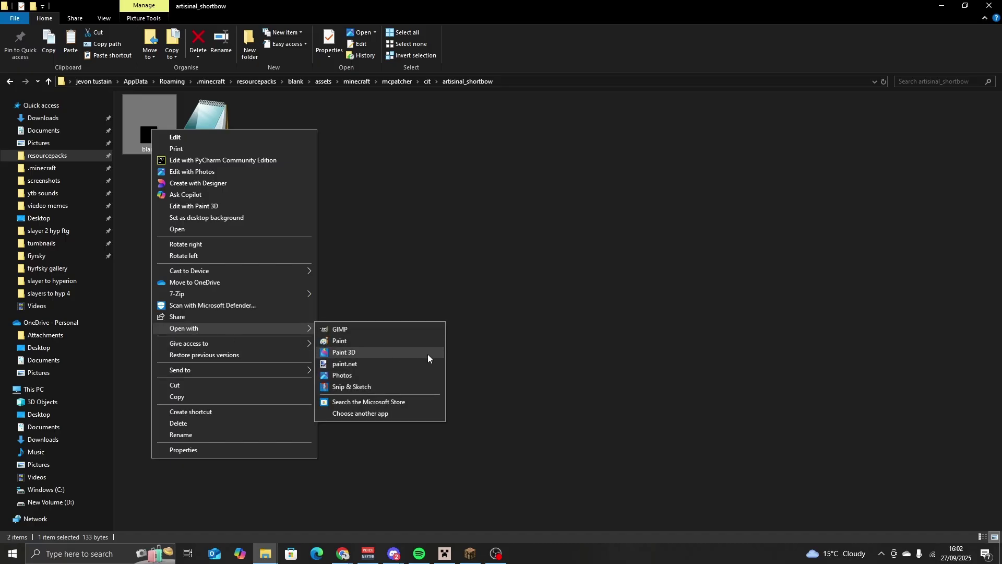
left_click(396, 365)
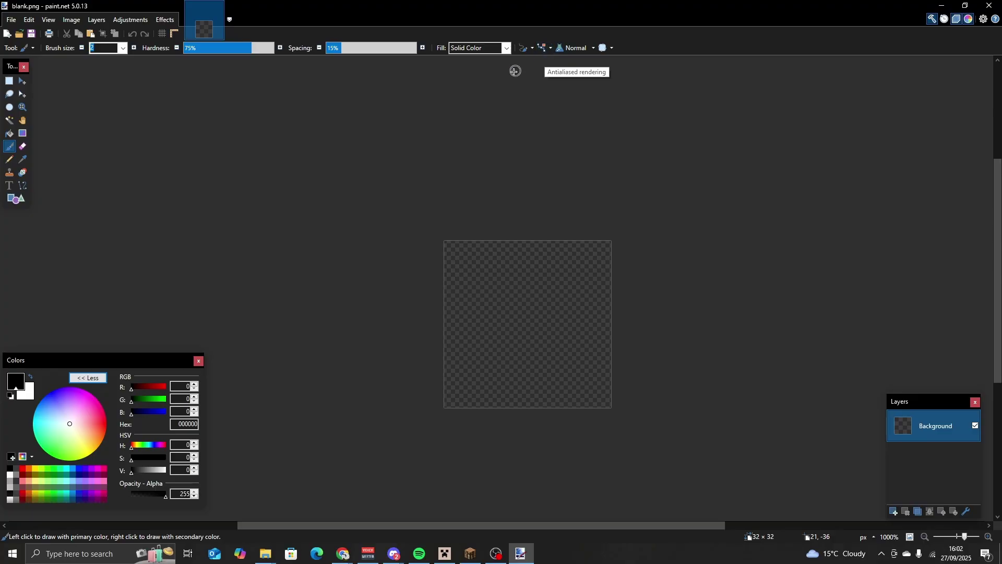
left_click_drag(445, 406, 621, 259)
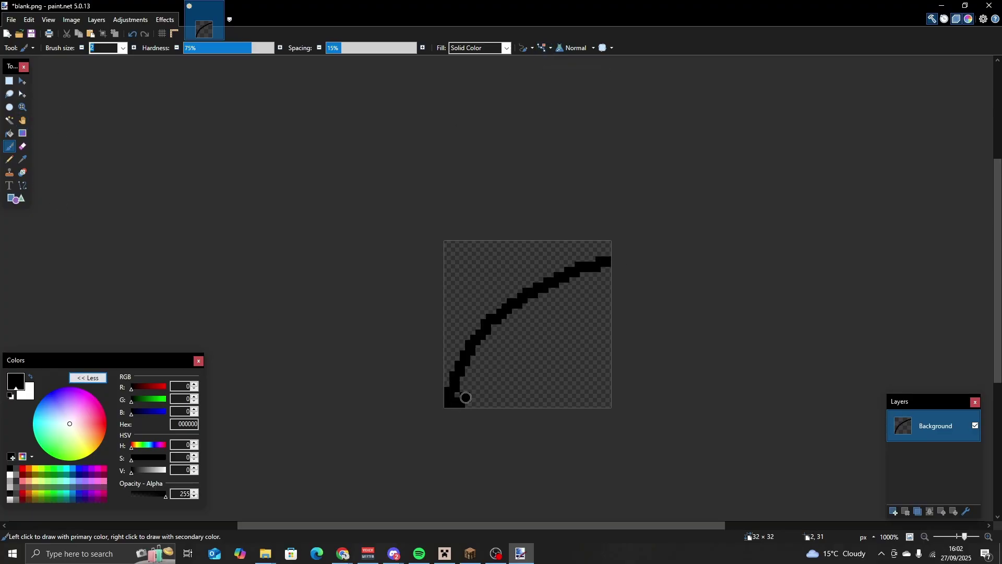
left_click_drag(466, 398, 632, 272)
mouse_move(576, 371)
left_mouse_down()
mouse_move(473, 282)
mouse_move(481, 270)
left_mouse_up()
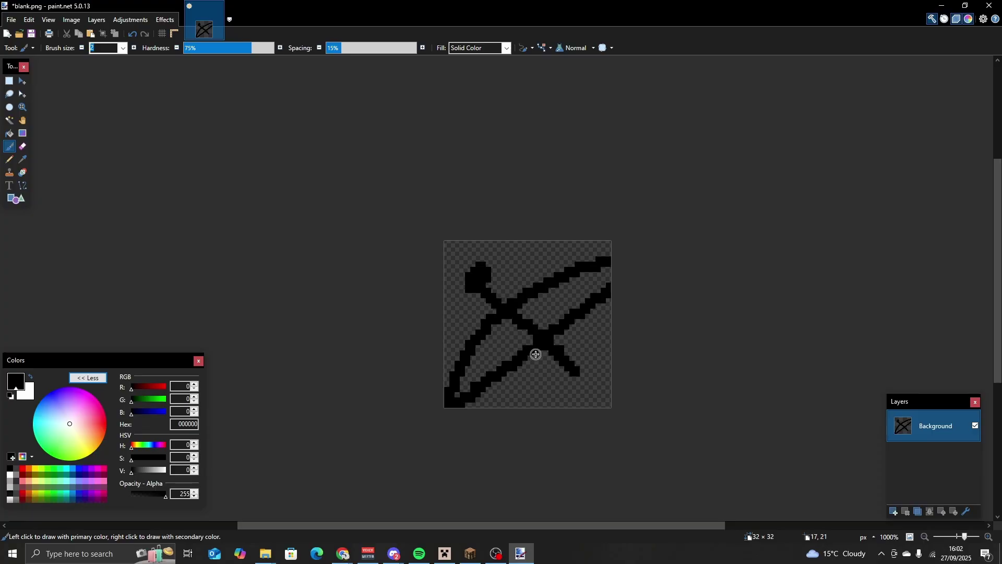
Step: Rename the bow image and the template bow text file to artisinal_shortbow, then open the text file
left_click(187, 436)
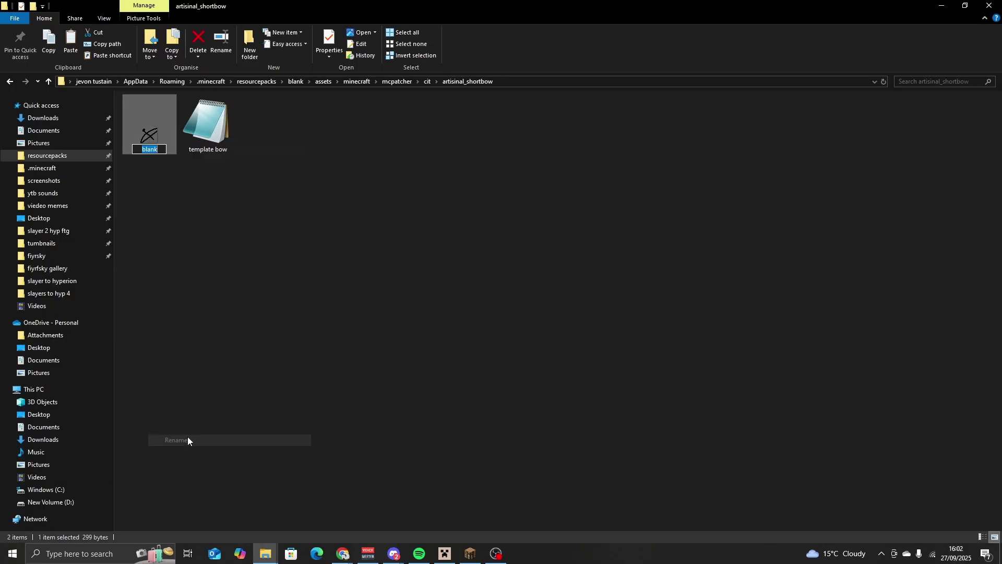
type("arti")
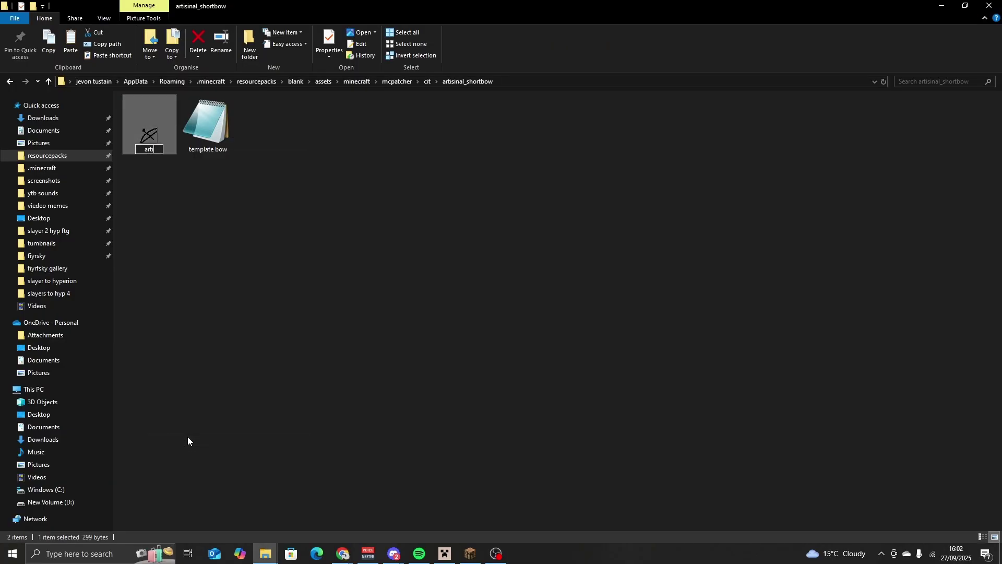
type("sinal_shortbow")
right_click(223, 131)
left_click(252, 328)
key("ctrl+v")
key("Return")
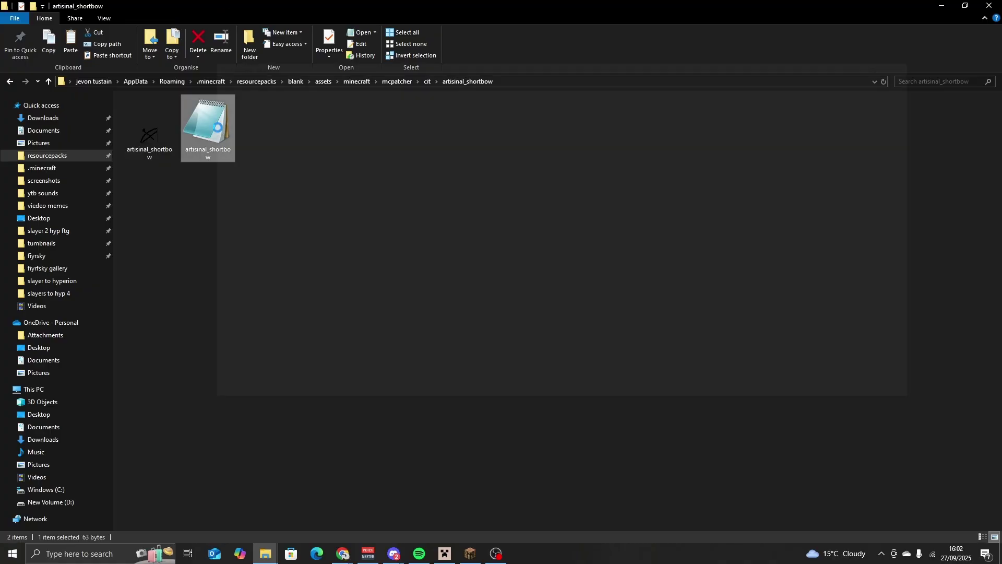
key("Return")
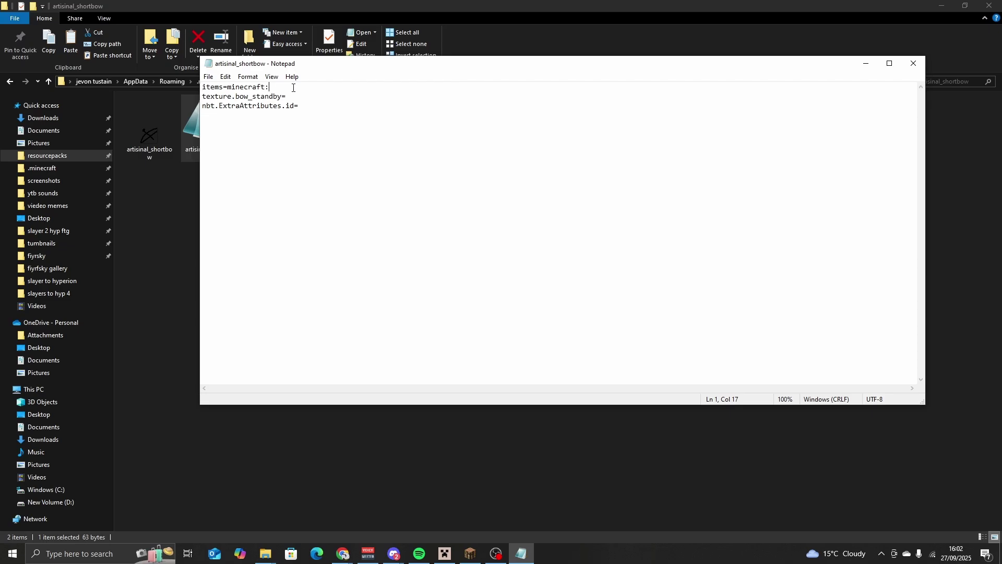
Step: Set items=minecraft:bow, paste the item ID after id=, and save the properties file
type("bow")
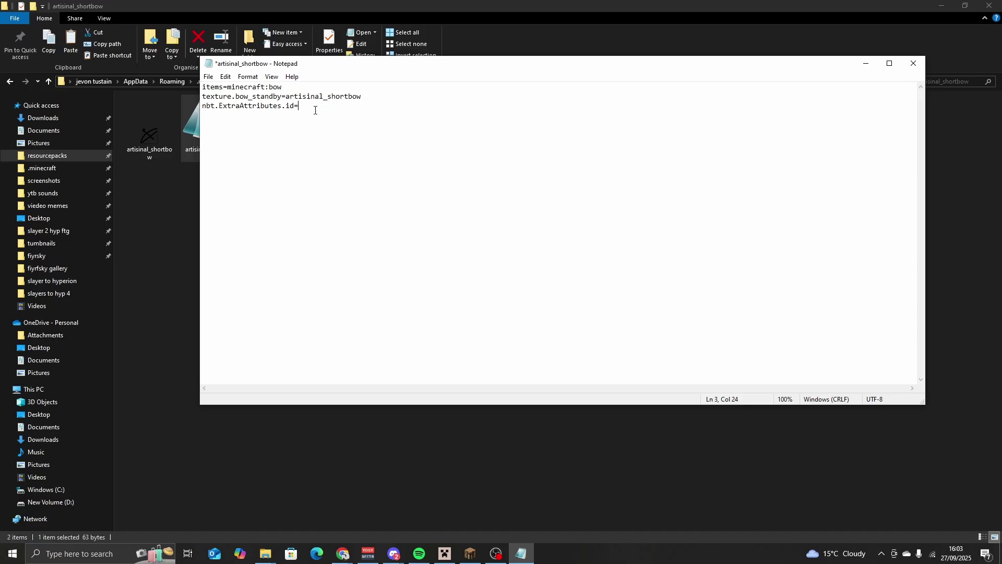
key("ctrl+v")
left_click(208, 77)
left_click(230, 126)
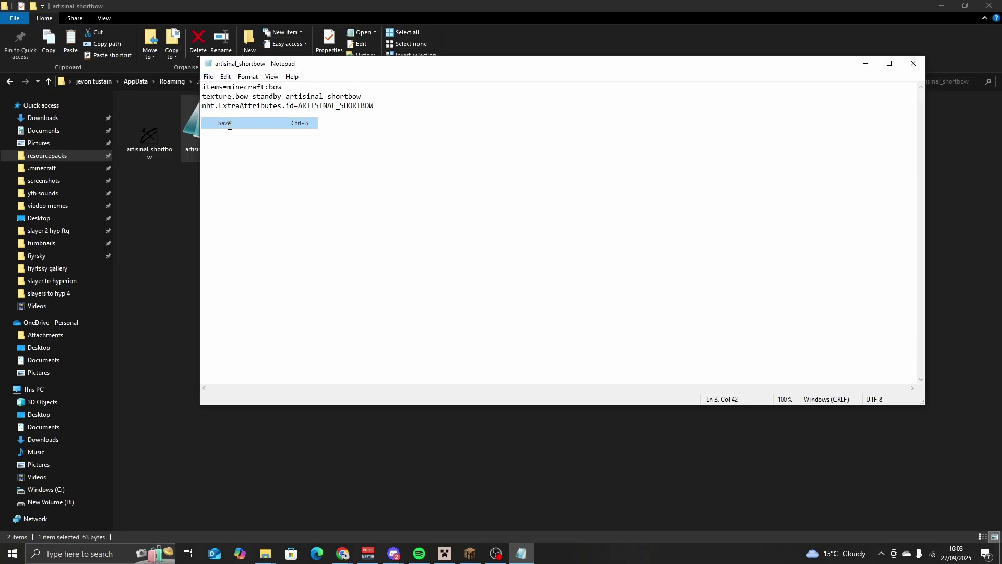
left_click(913, 63)
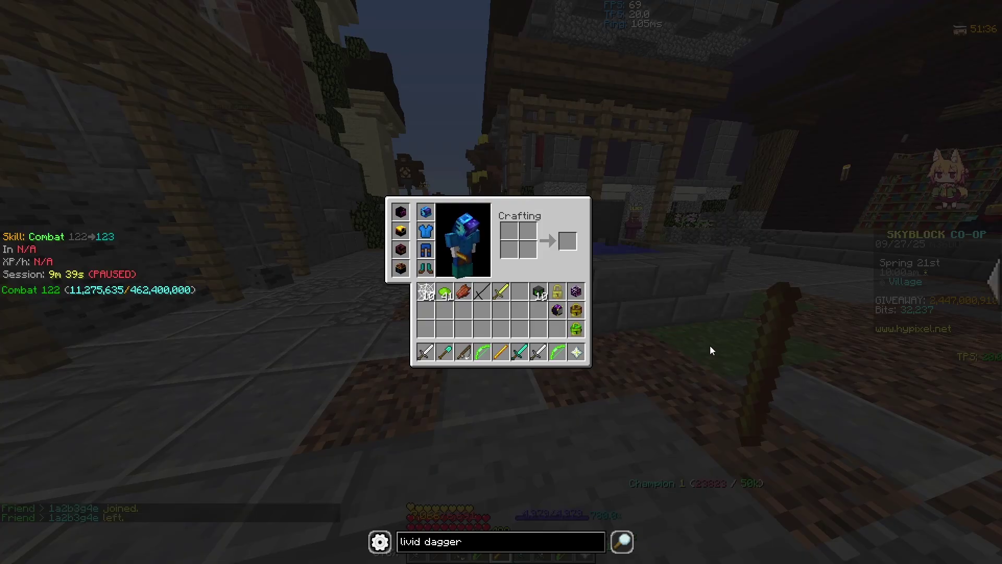
Step: Return to the game and briefly toggle the F3 debug overlay and chat
key("Escape")
key("F3")
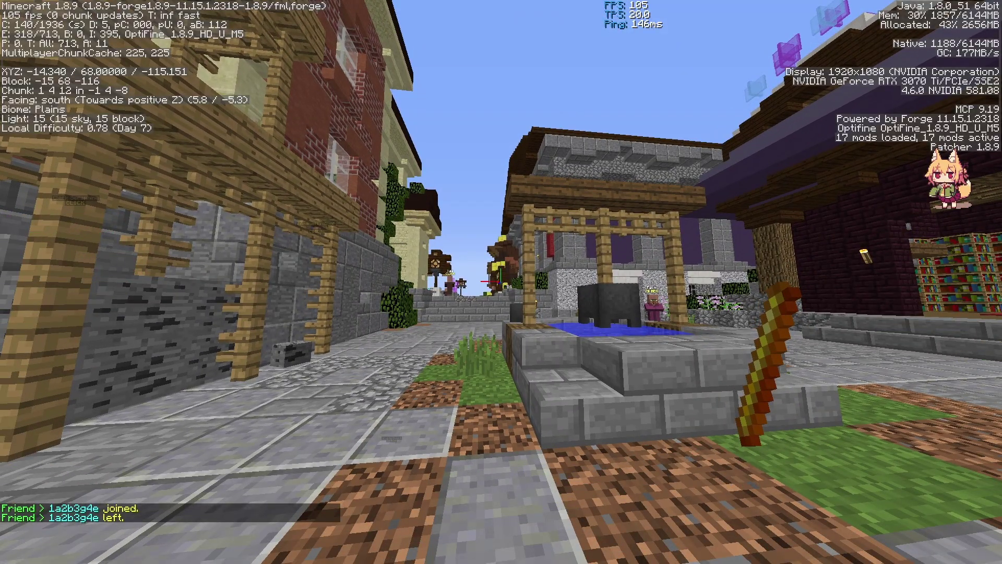
key("t")
key("Escape")
key("F3")
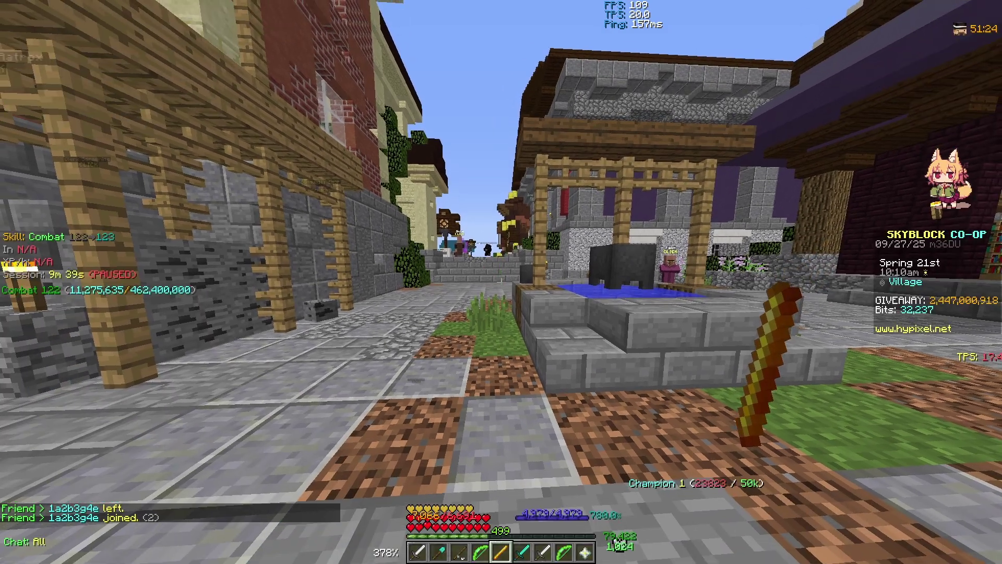
Step: Walk forward into the village street holding the Artisanal Shortbow, pausing once and resuming
key("e")
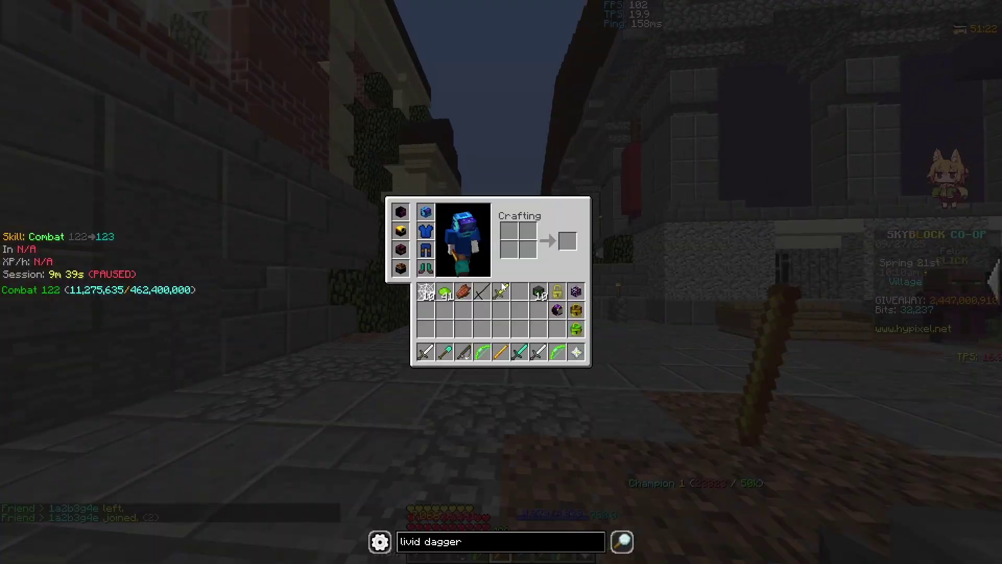
key("e")
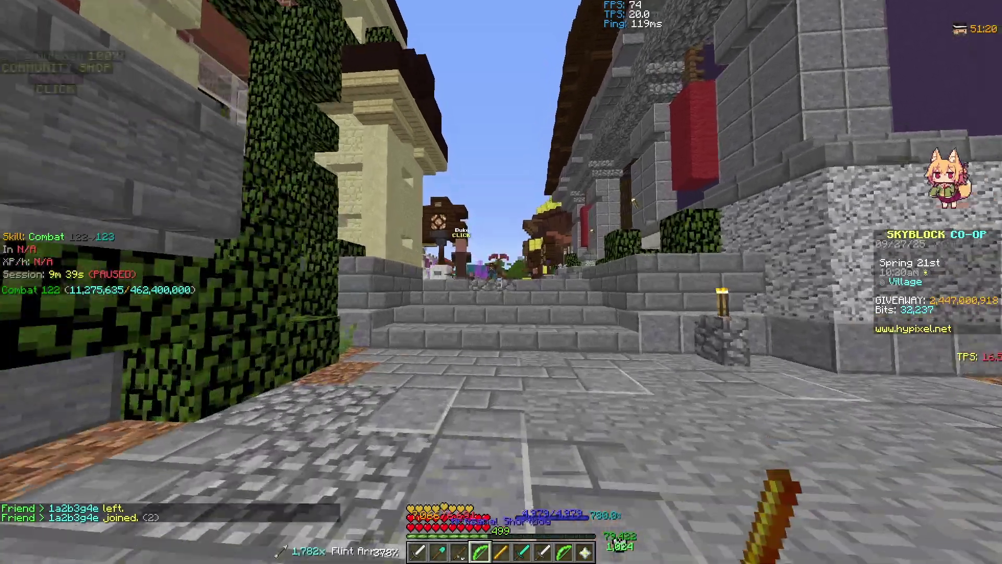
key("w")
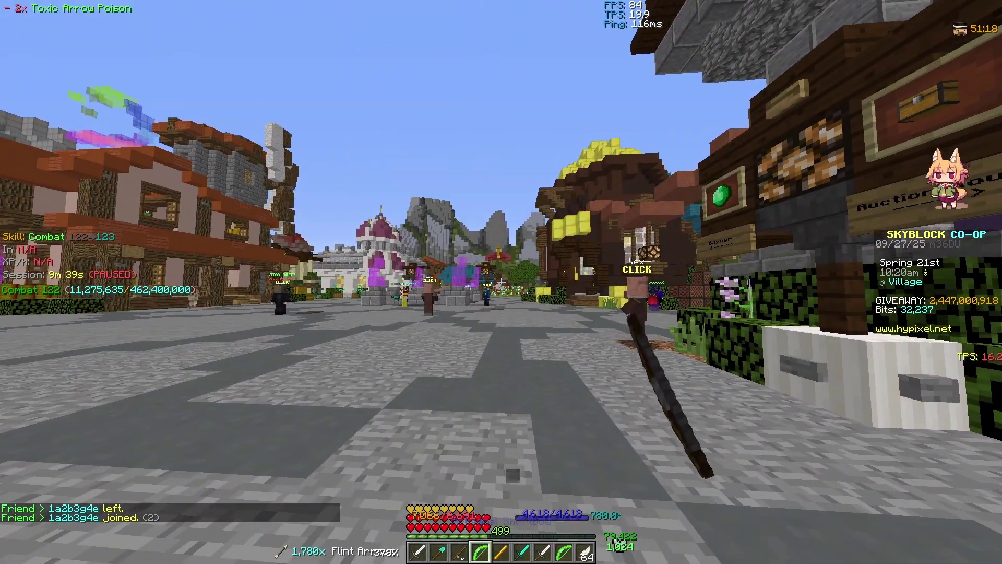
key("Escape")
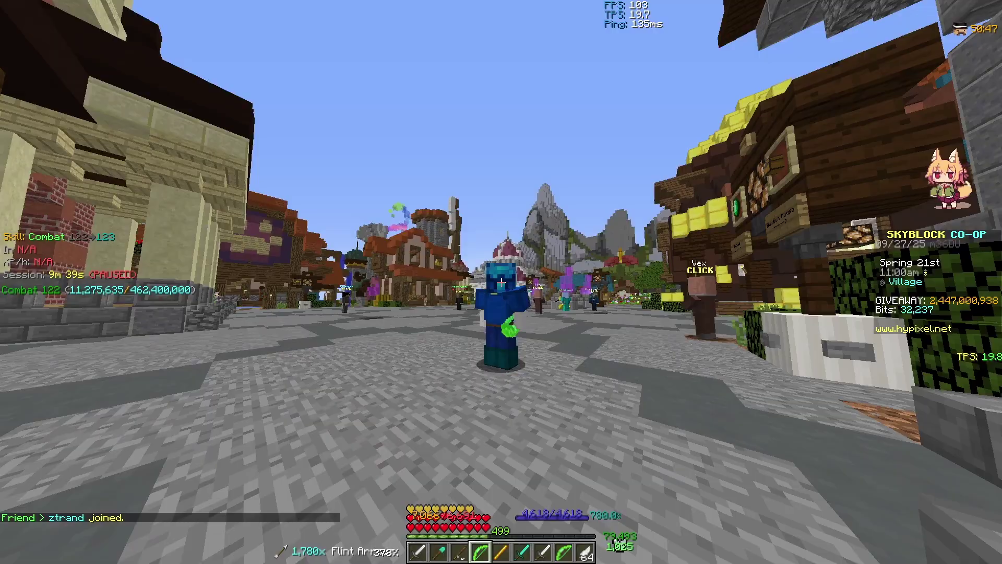
key("w")
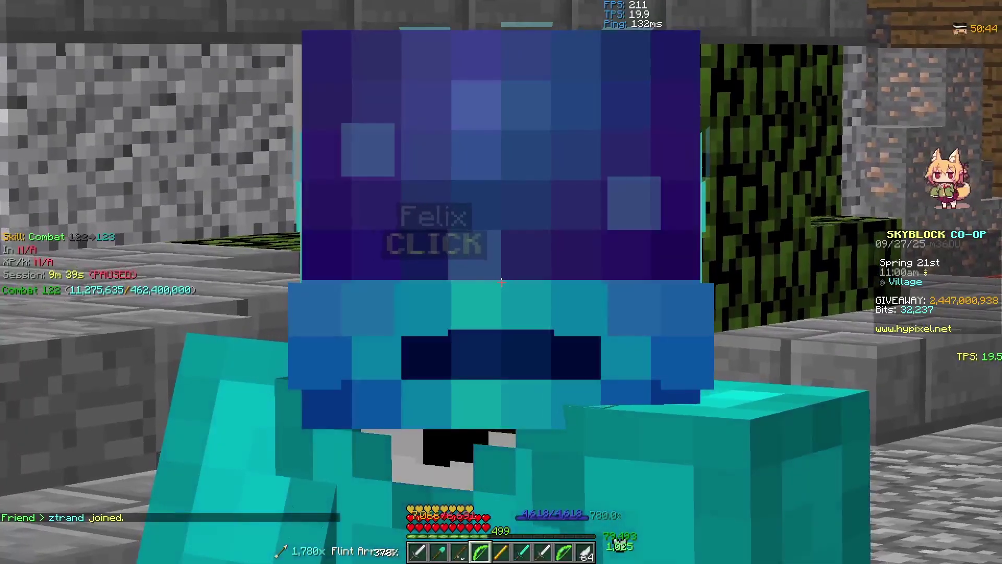
Step: Fix the bow image name by changing the 'i' in artisinal_shortbow to 'a'
key("w")
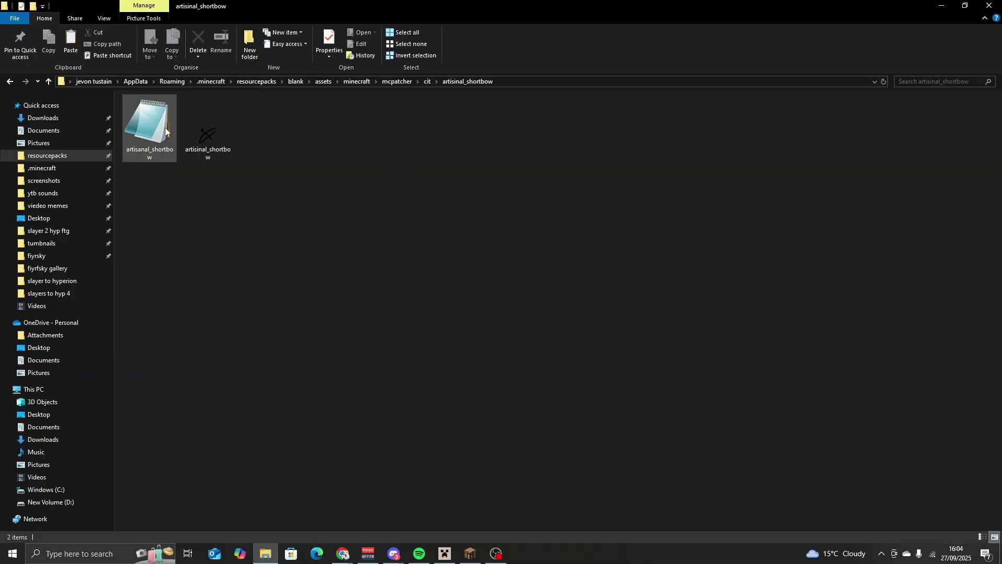
left_click(209, 130)
right_click(212, 135)
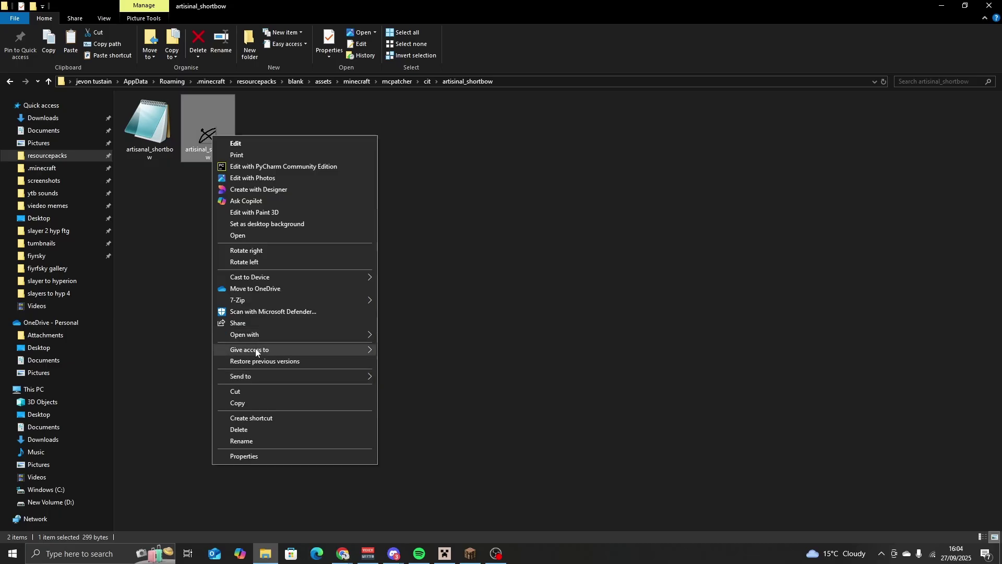
left_click(245, 441)
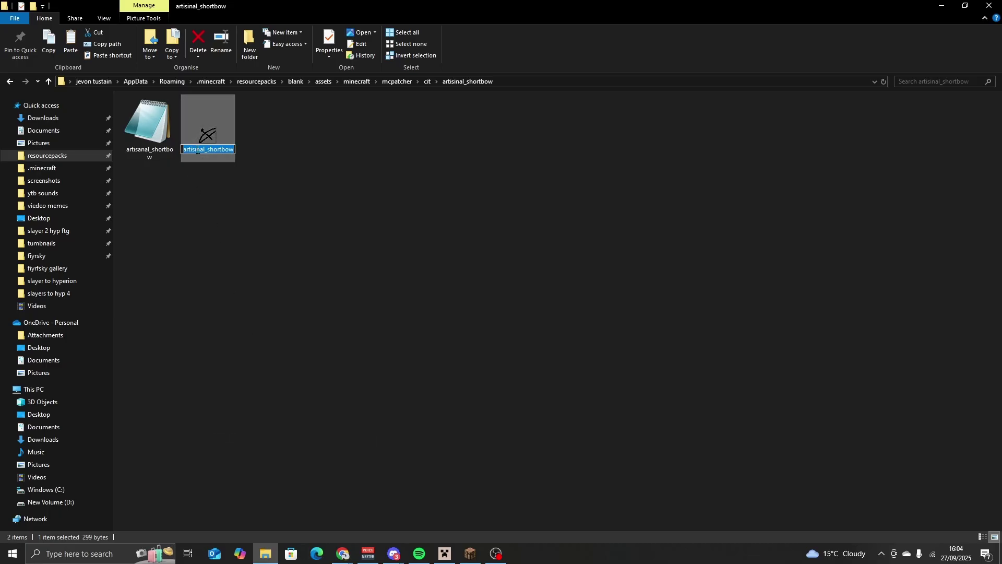
left_click(196, 151)
key("BackSpace")
type("a")
left_click(364, 151)
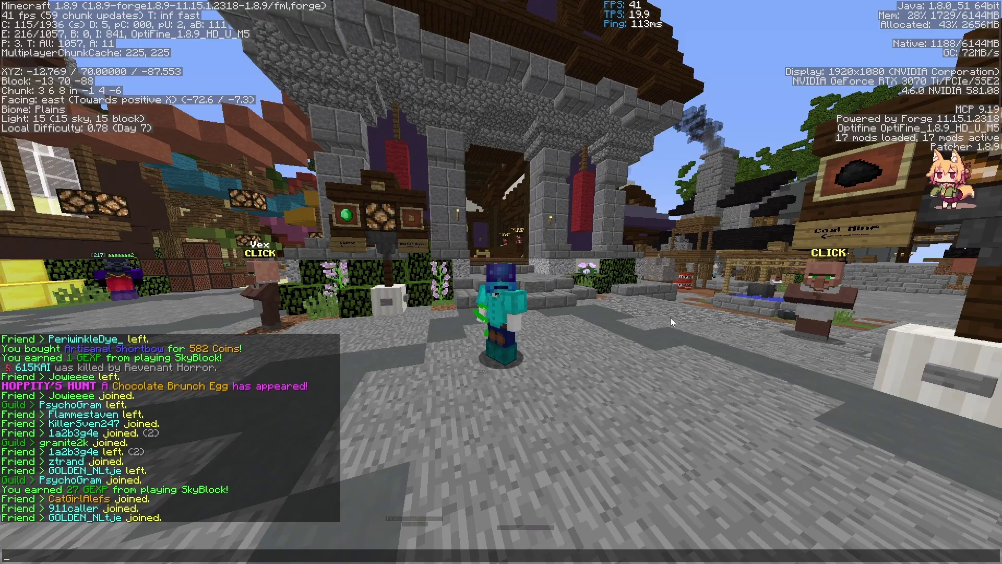
Step: Hide the debug overlay and walk the hub plaza in first person showing the held texture
key("F3")
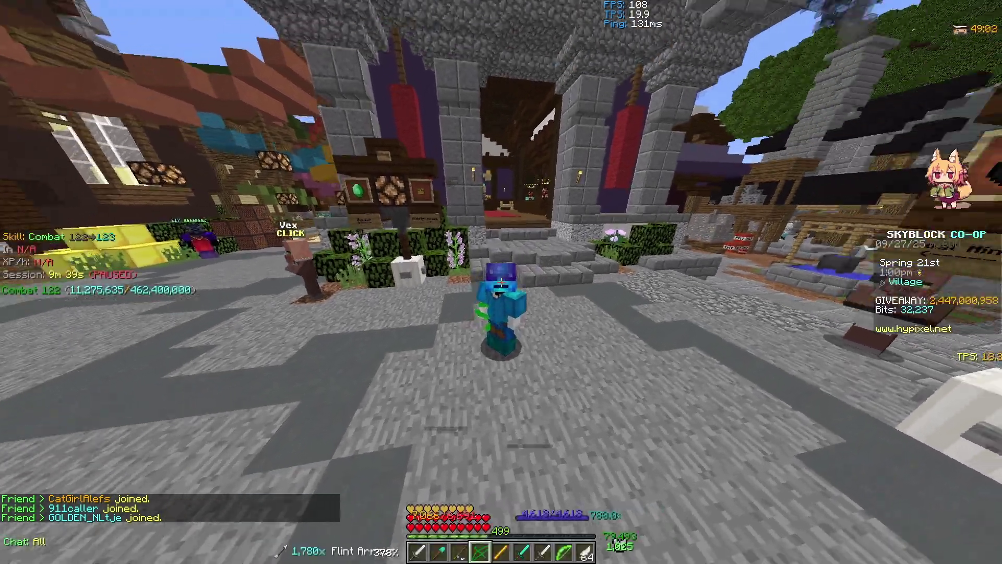
key("F5")
key("w")
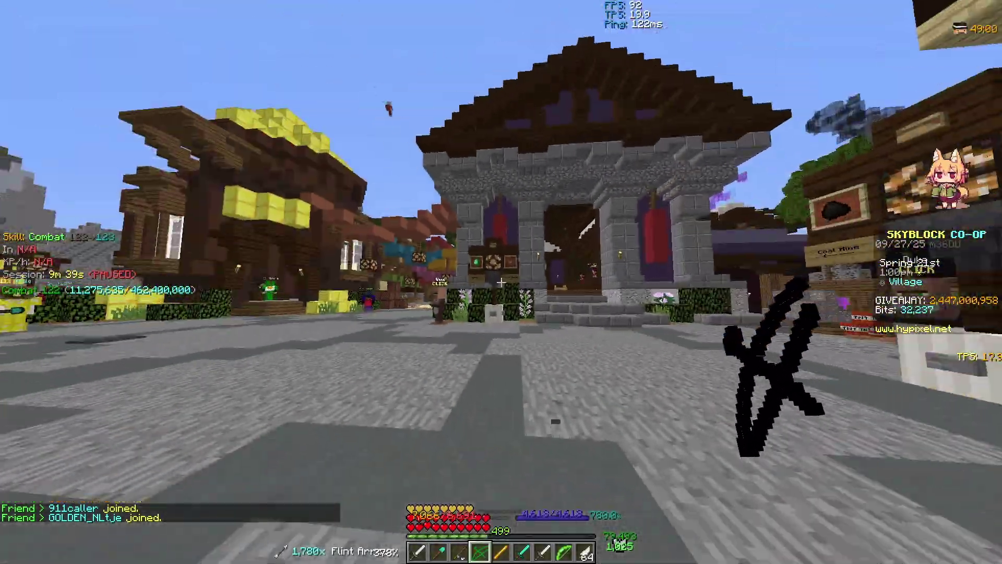
key("w")
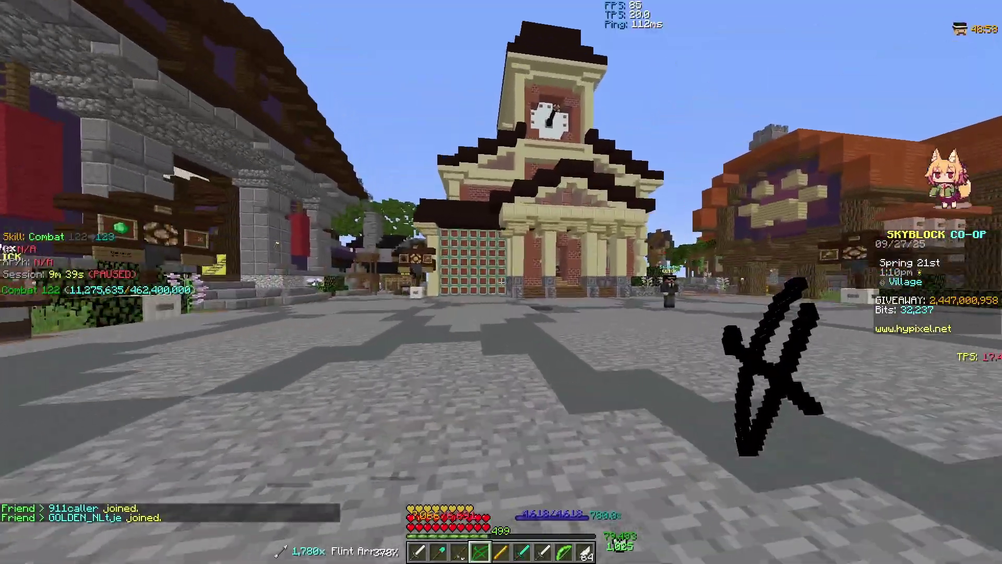
key("alt+Tab")
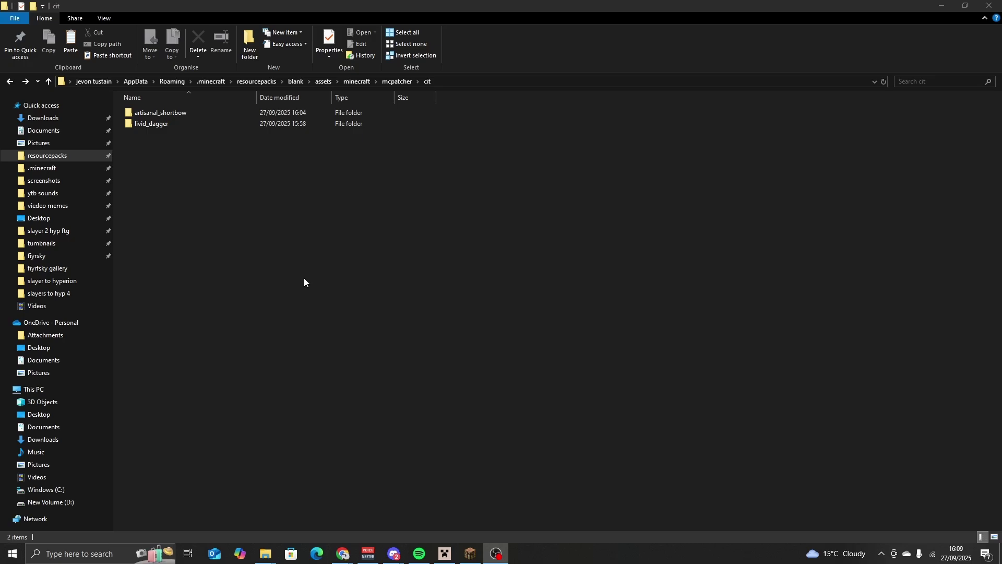
Step: Copy and paste the livid_dagger folder, then rename the copy to fire_veil_wand
right_click(191, 126)
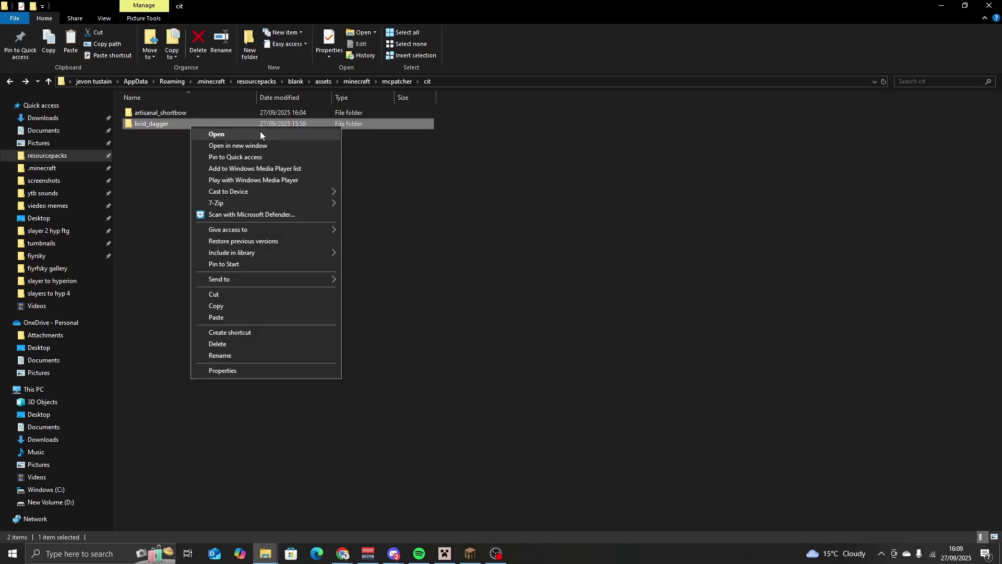
left_click(265, 306)
left_click(277, 246)
key("ctrl+v")
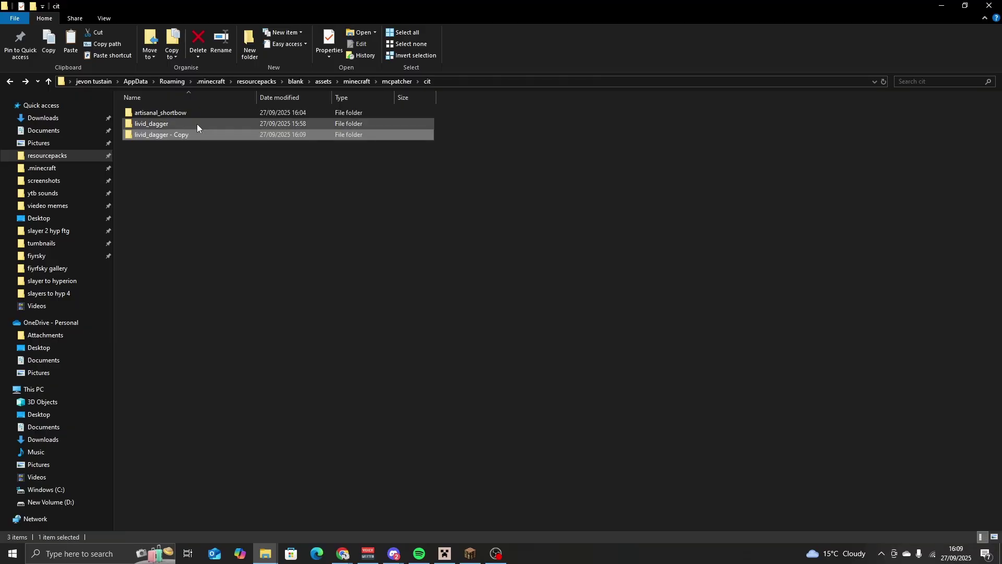
right_click(184, 133)
left_click(236, 324)
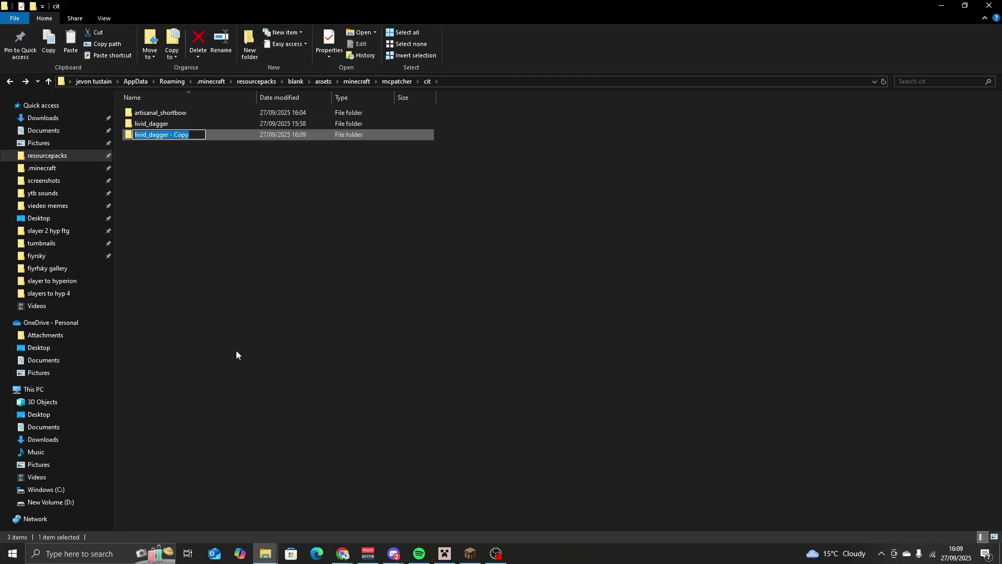
type("fire_veil_")
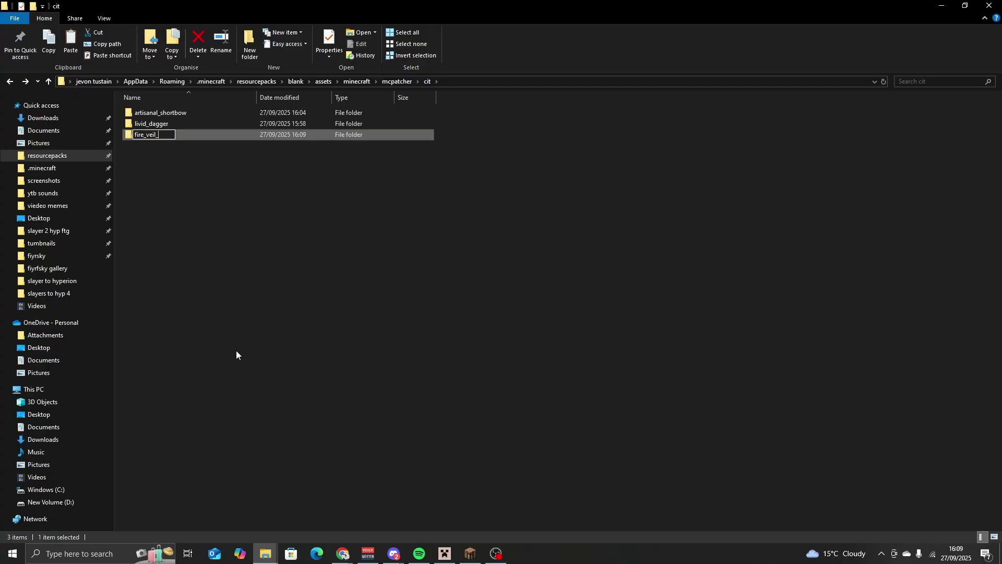
type("wand")
Step: Confirm the fire_veil_wand folder name, then search the SkyBlock wiki for 'fire veil'
key("Return")
key("Return")
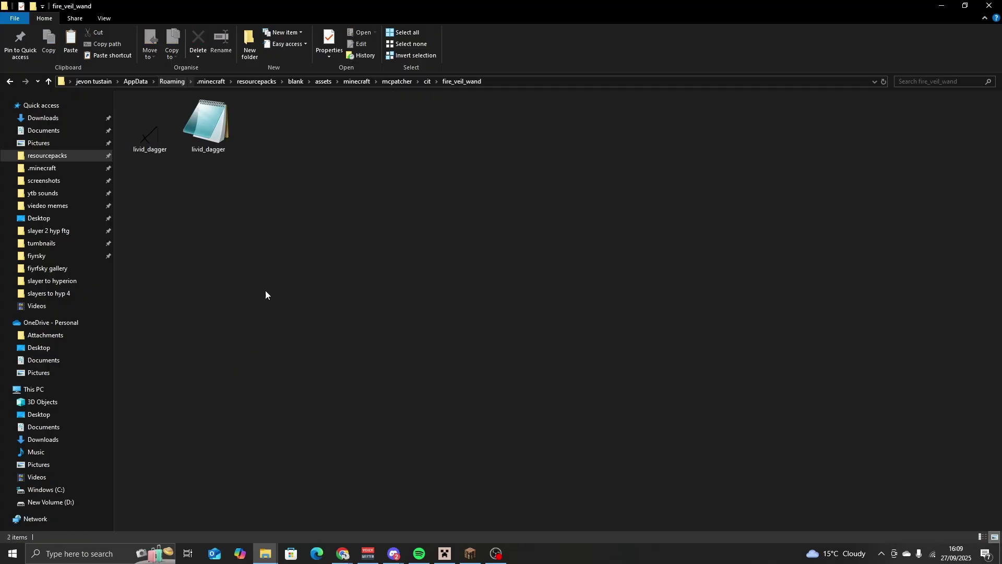
mouse_move(343, 553)
left_click(430, 513)
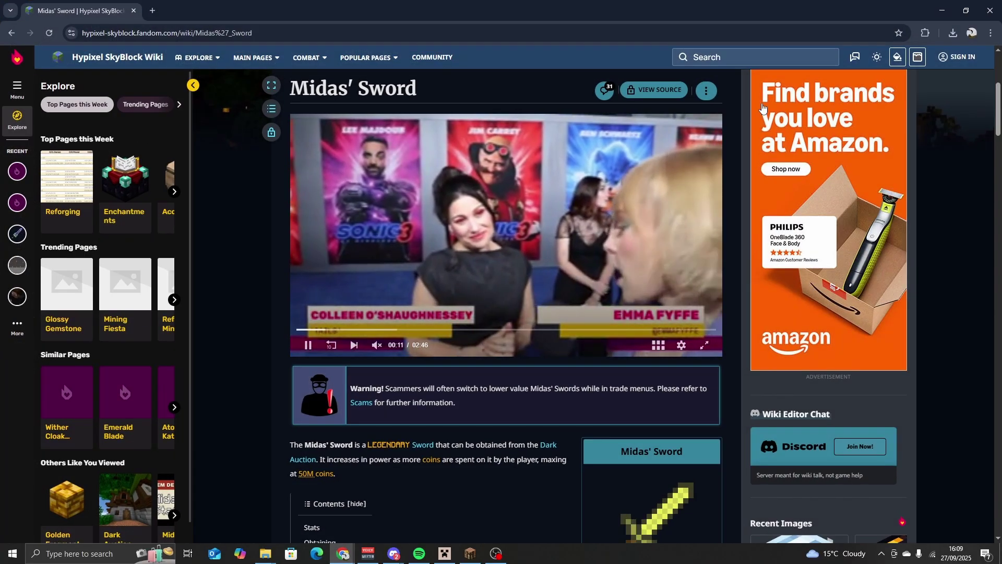
left_click(697, 57)
type("fire")
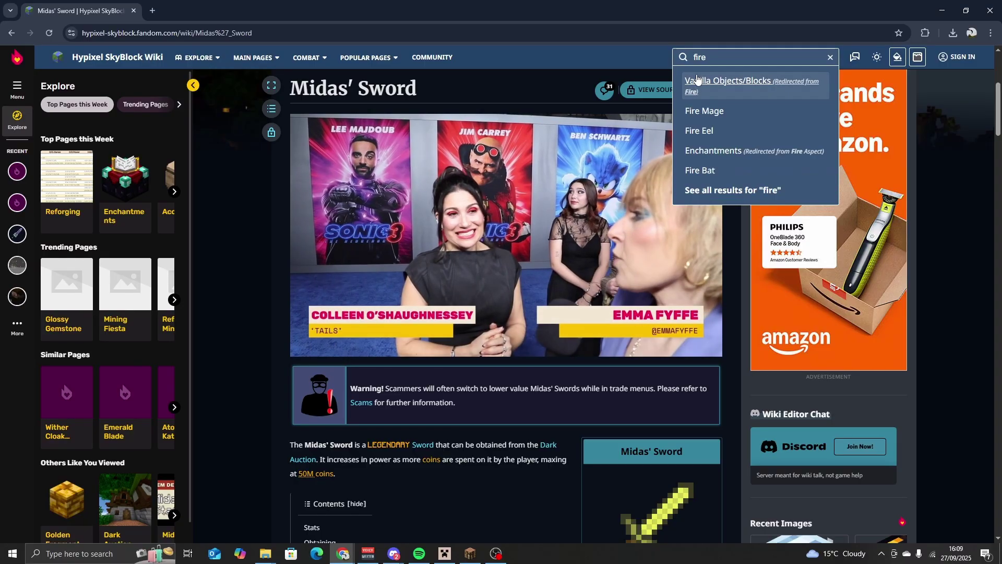
type(" veil")
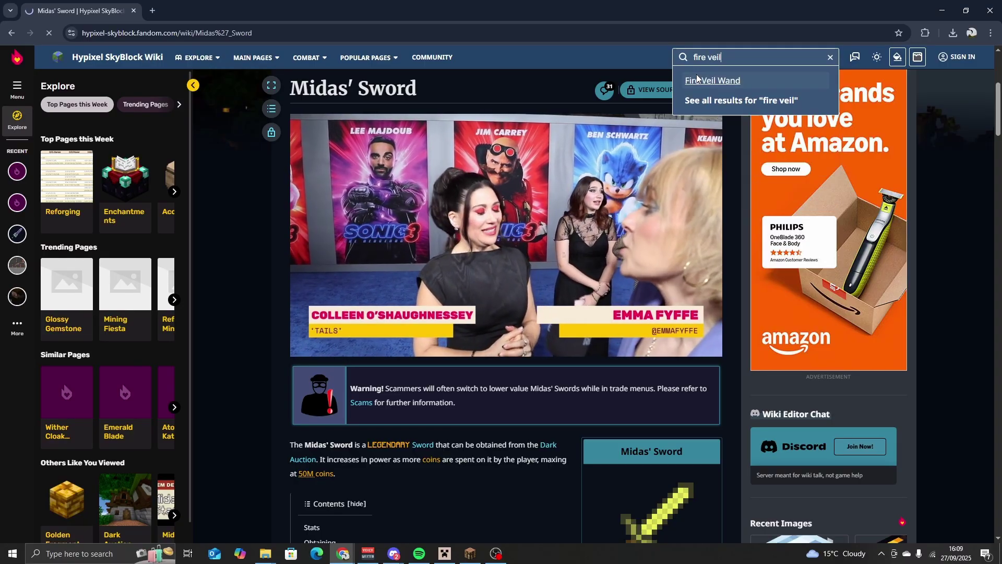
key("Return")
Step: Open the Fire Veil Wand article and select its item ID FIRE_VEIL_WAND from Item Metadata
left_click(345, 310)
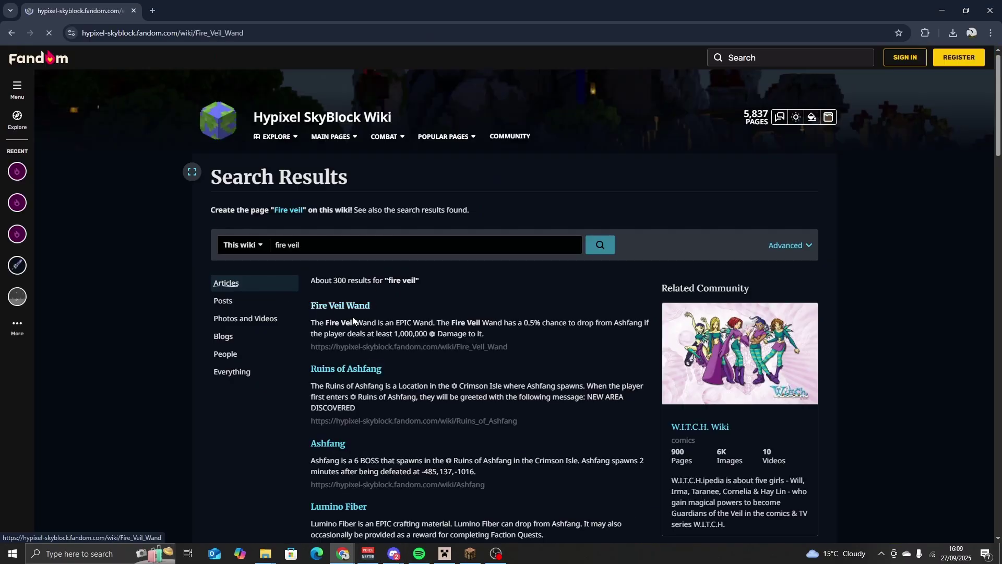
scroll(609, 477, "down", 12)
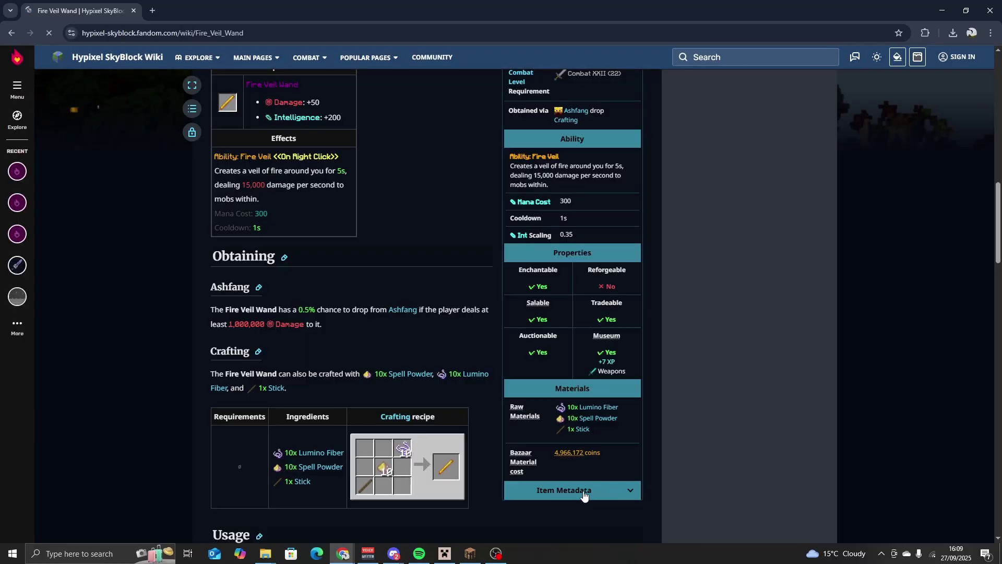
left_click(580, 492)
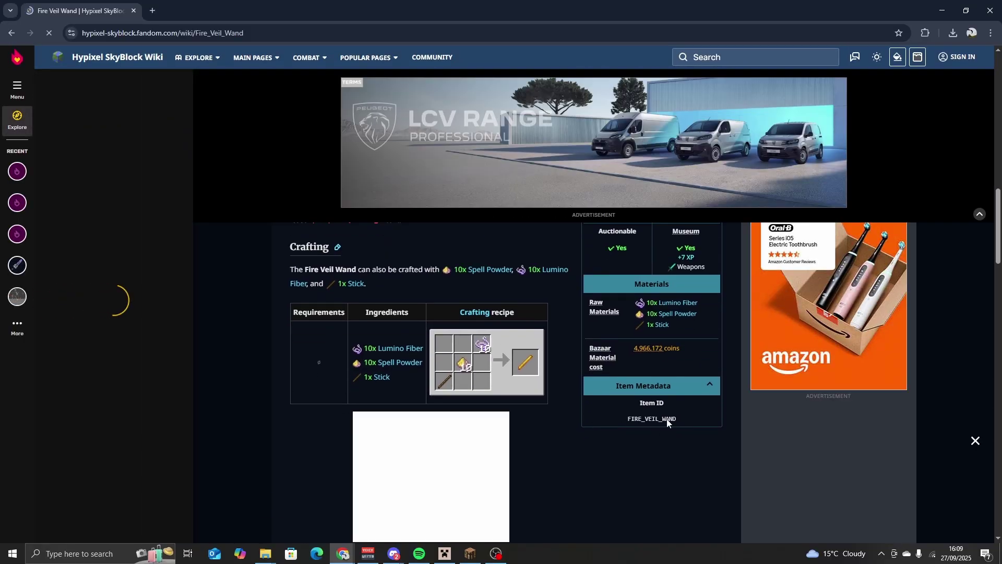
left_click_drag(680, 418, 622, 416)
key("ctrl+c")
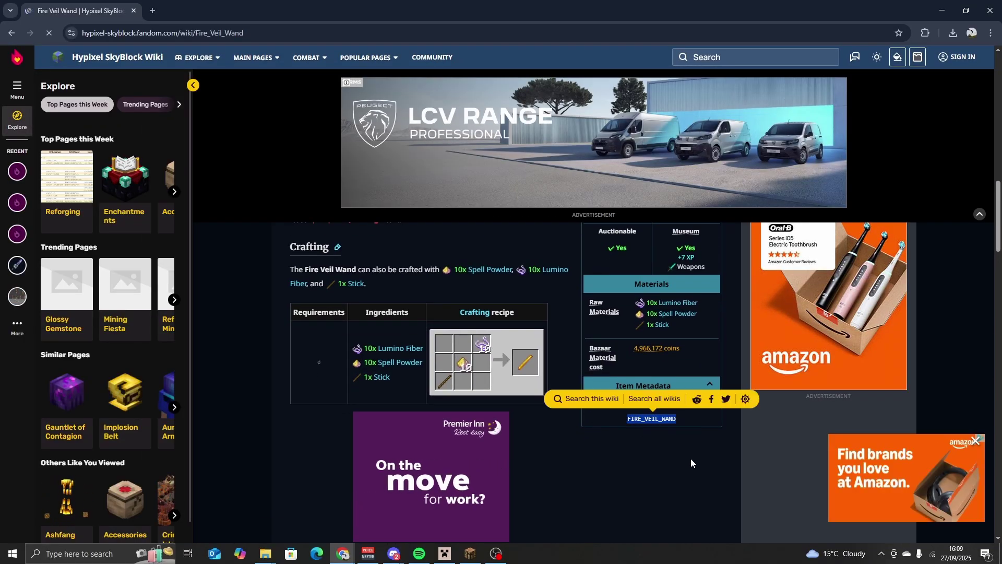
scroll(689, 463, "up", 15)
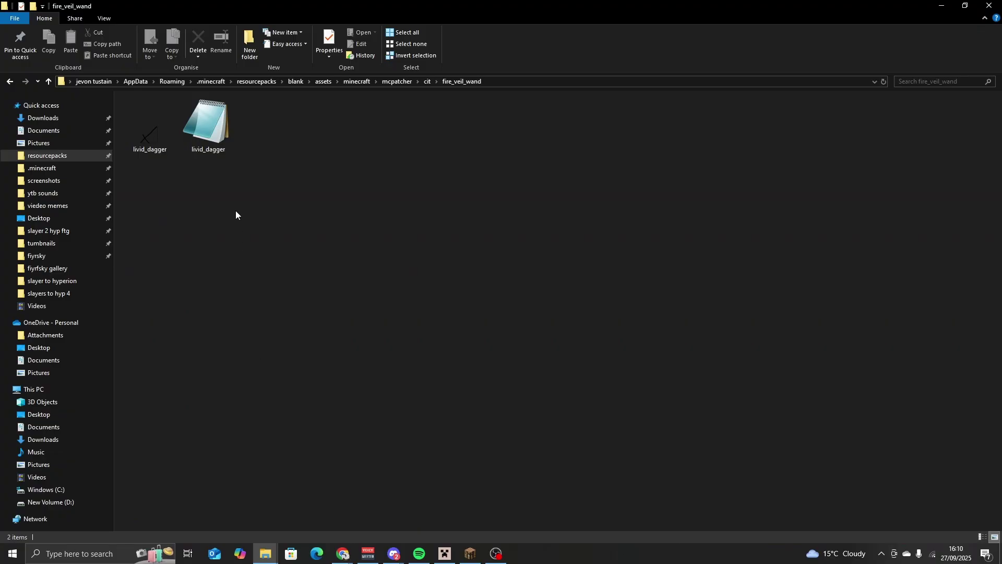
Step: Rename the livid_dagger texture image to fire_veil_wand
left_click(159, 136)
right_click(160, 136)
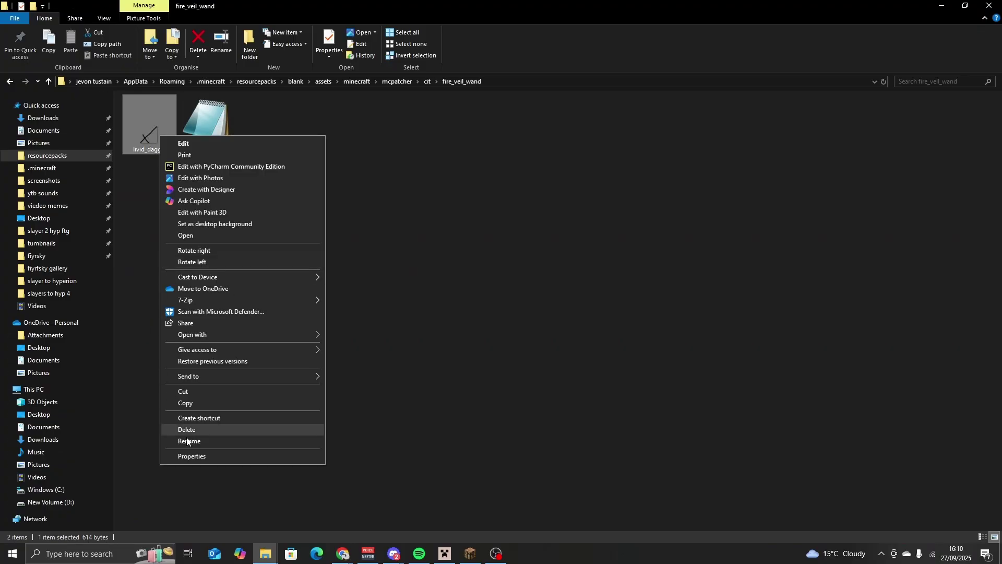
left_click(202, 438)
type("fire")
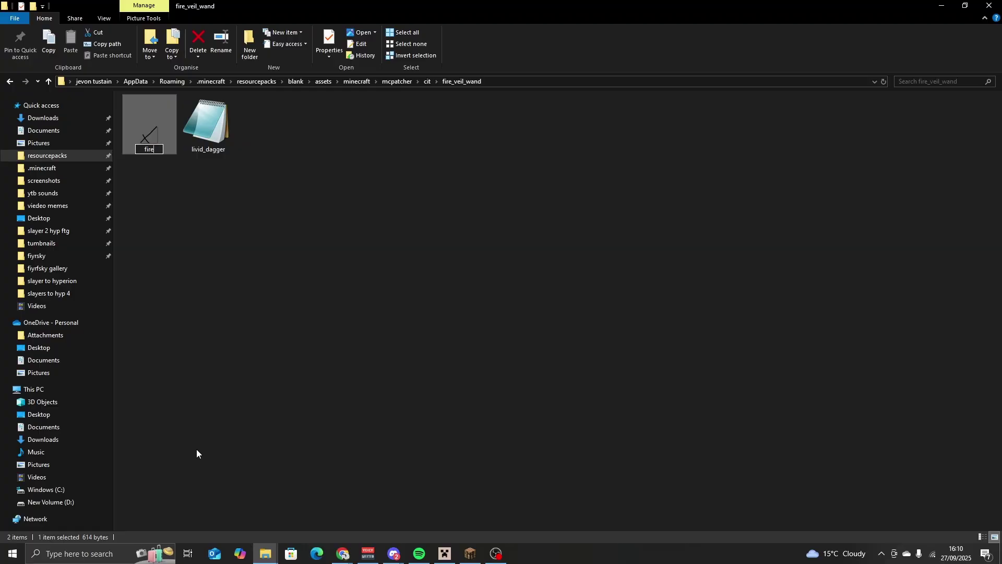
type("_fe")
type("ve")
type("il")
type("_wand")
key("Return")
Step: Rename the livid_dagger text file to fire_veil_wand using the copied item ID
left_click(202, 120)
right_click(202, 121)
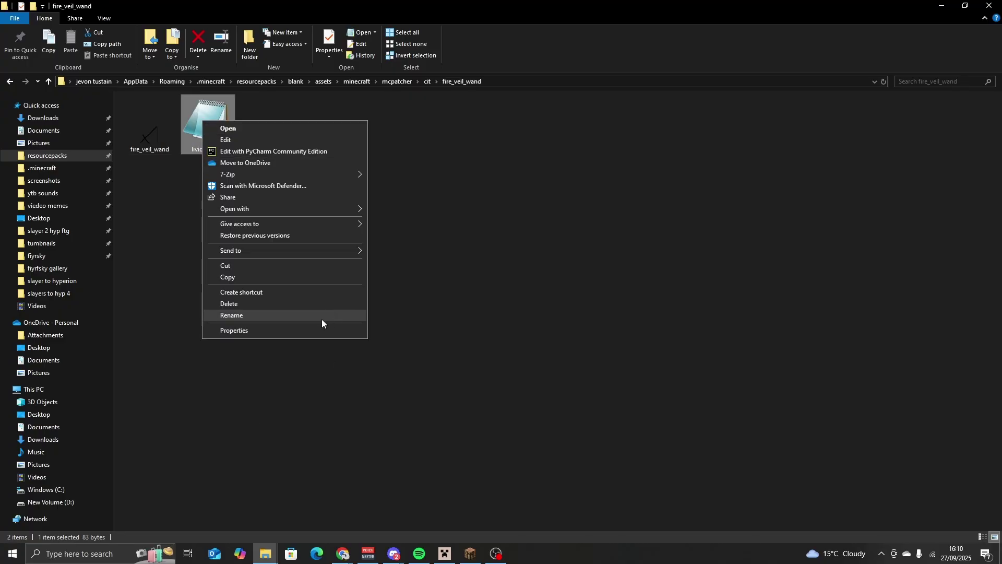
left_click(278, 315)
key("ctrl+v")
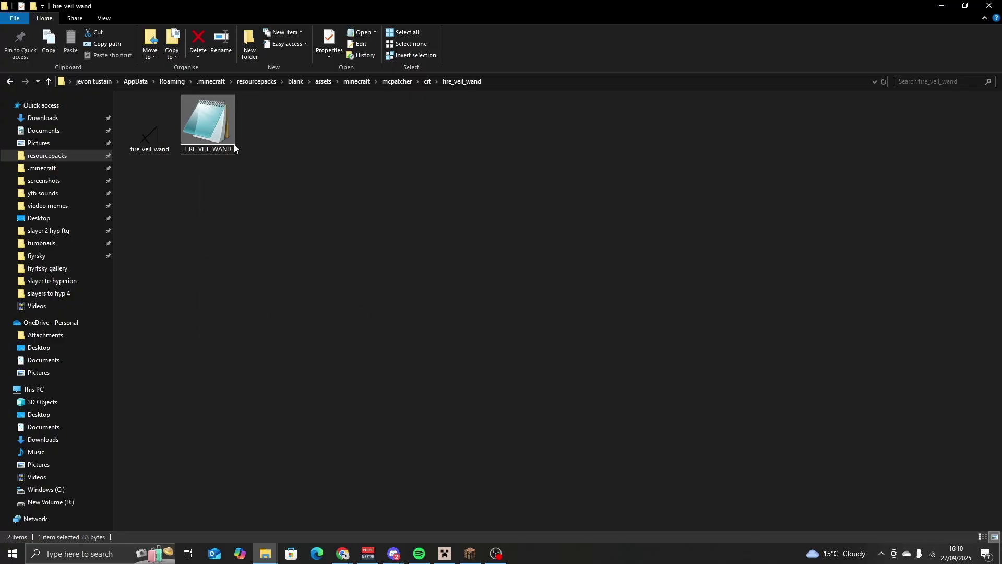
key("Return")
left_click(142, 154)
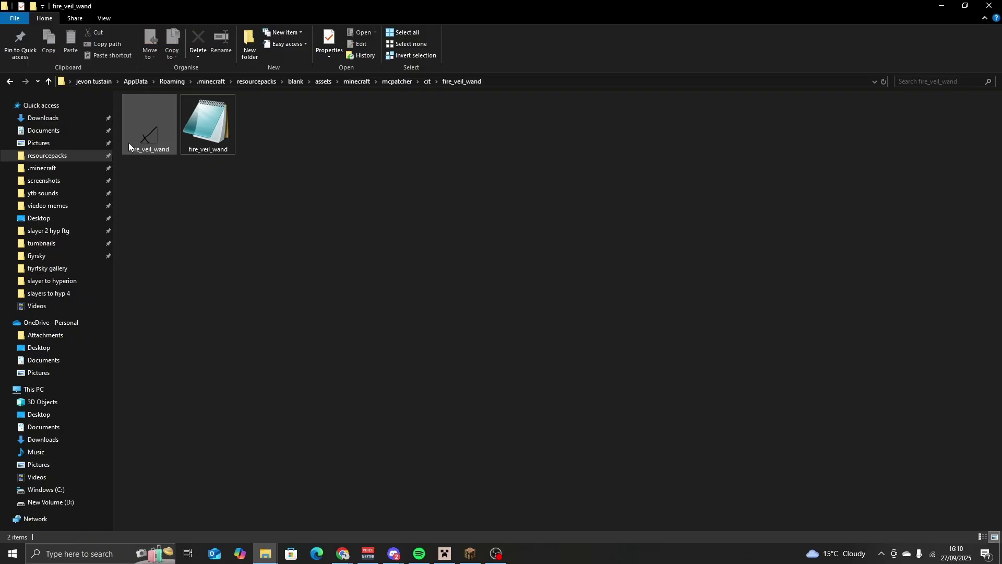
left_click(222, 135)
Step: Change the item to minecraft:blaze_rod, remove the livid_dagger texture name, and paste FIRE_VEIL_WAND as the id
double_click(222, 135)
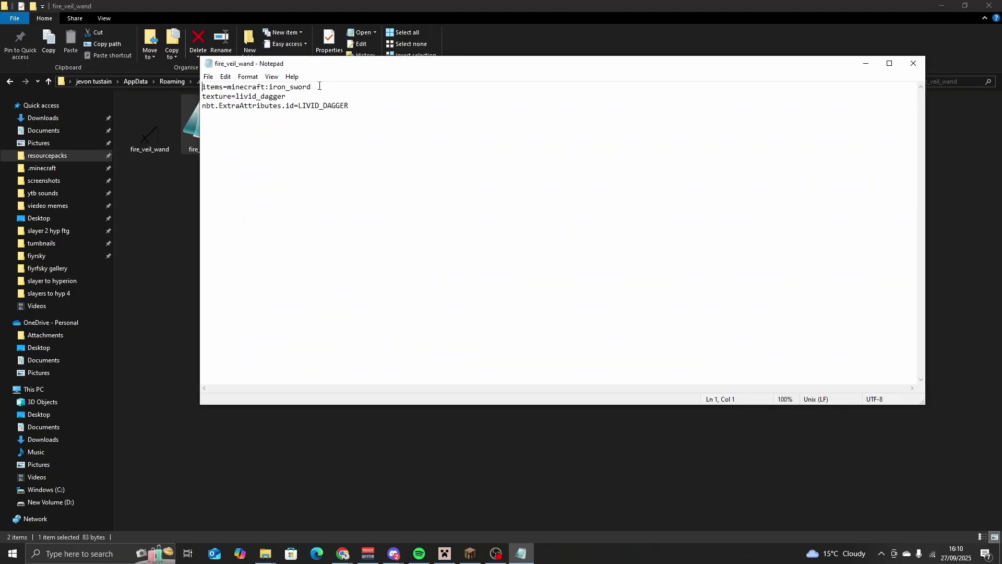
type("blaze_")
left_click_drag(297, 96, 238, 100)
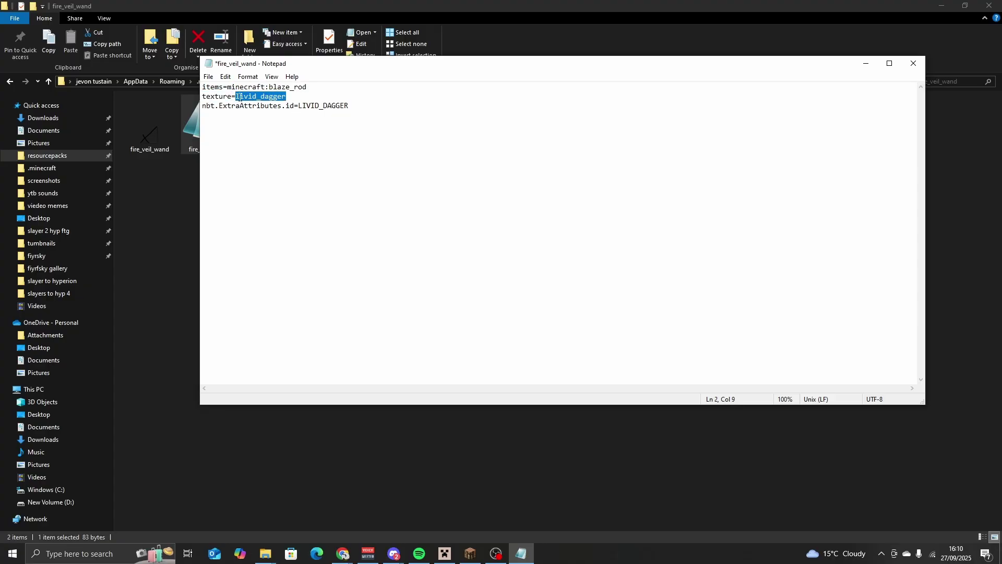
key("BackSpace")
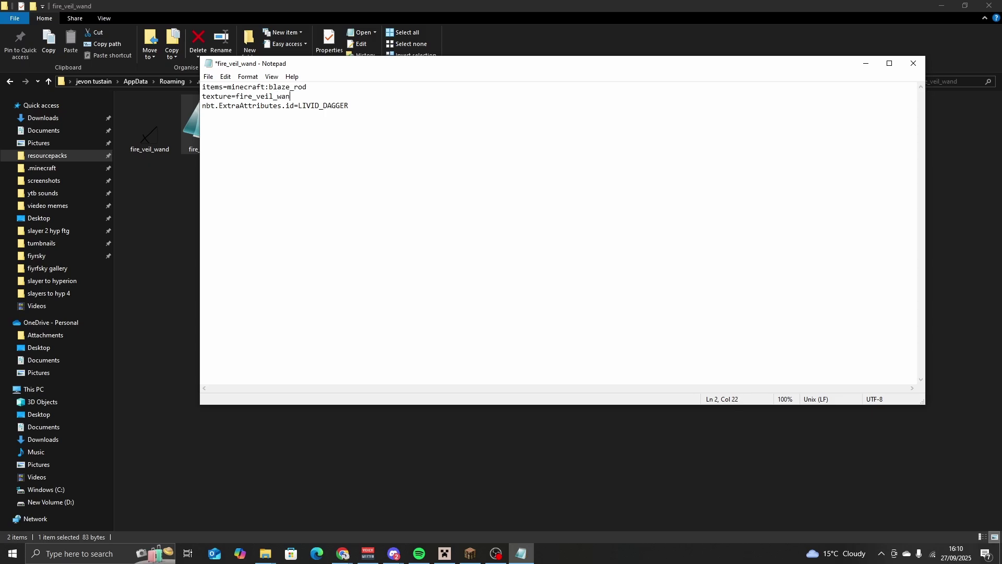
left_click_drag(368, 104, 303, 107)
type("=")
key("ctrl+v")
key("BackSpace")
Step: Save and close the text file, then open fire_veil_wand.png zoomed in to 1000%
left_click(208, 77)
left_click(224, 123)
left_click(913, 63)
right_click(157, 133)
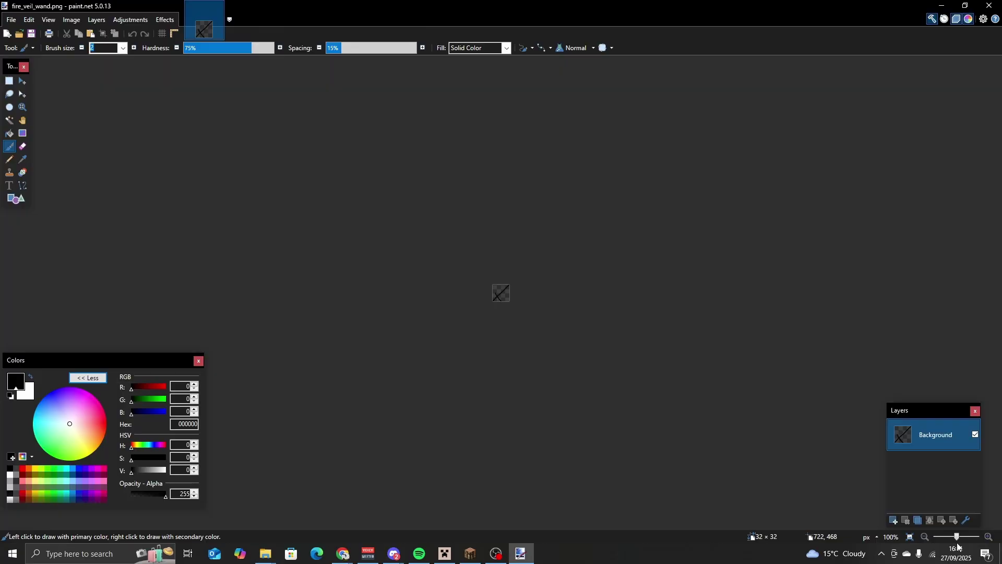
left_click(989, 537)
left_click(990, 537)
left_click(990, 538)
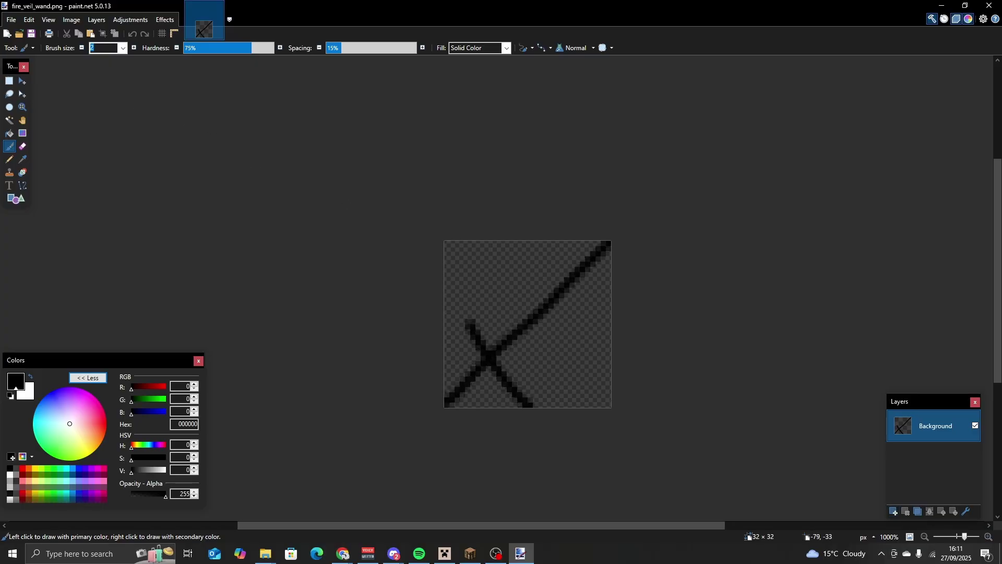
Step: Erase the old black X so the whole canvas is transparent
left_click(12, 81)
key("ctrl+a")
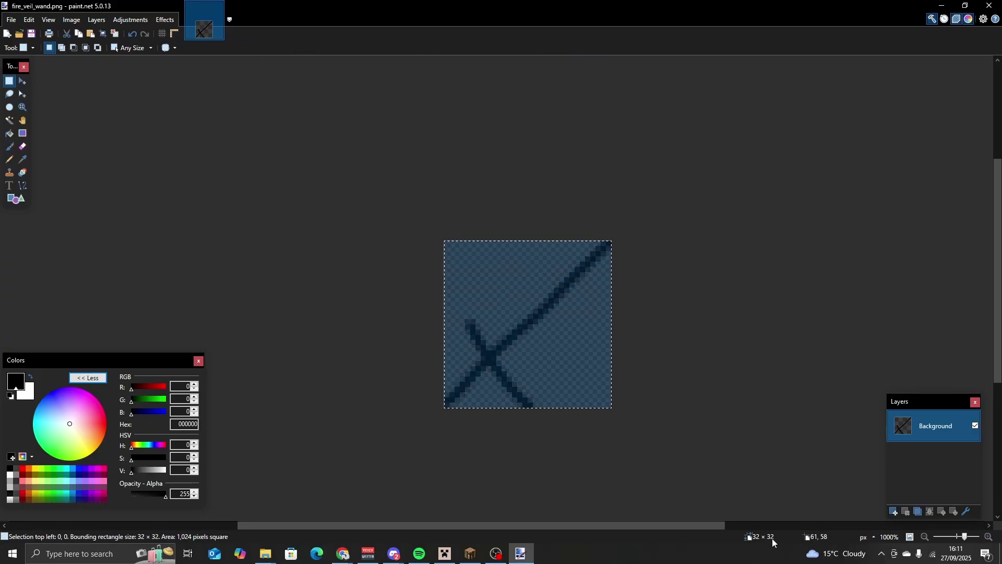
left_click(133, 494)
key("Delete")
key("ctrl+d")
Step: Paint an orange (FF9216) curved wand stroke across the canvas at full opacity
key("b")
left_click(99, 442)
left_click_drag(142, 496, 167, 495)
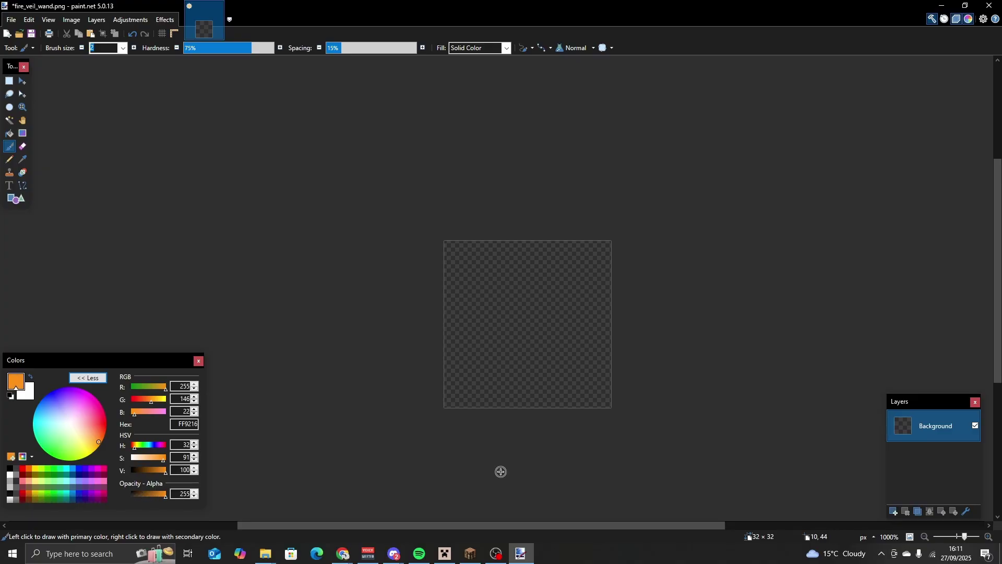
left_click_drag(447, 405, 566, 301)
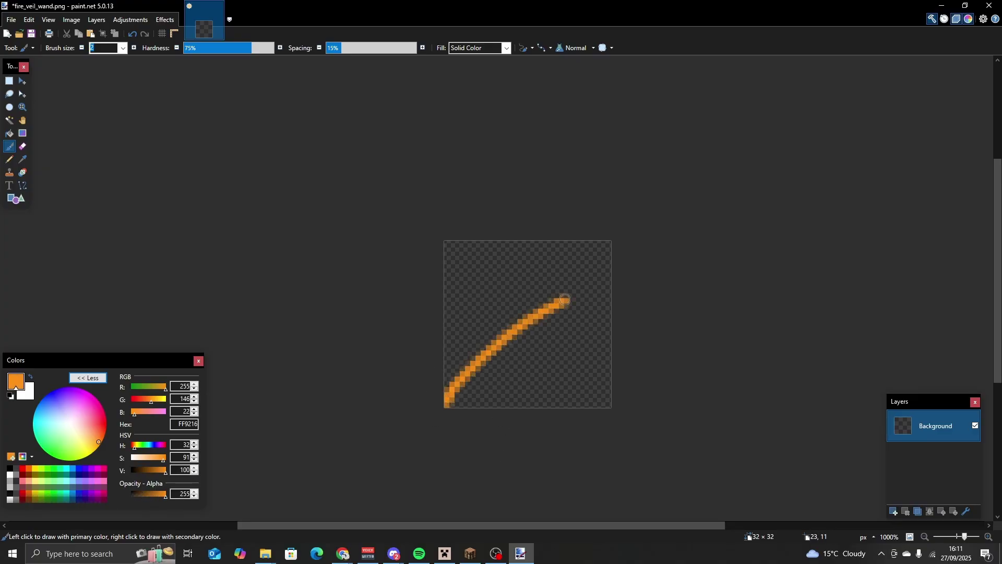
Step: Save fire_veil_wand.png, close paint.net and return to Minecraft
left_click(31, 34)
left_click(571, 361)
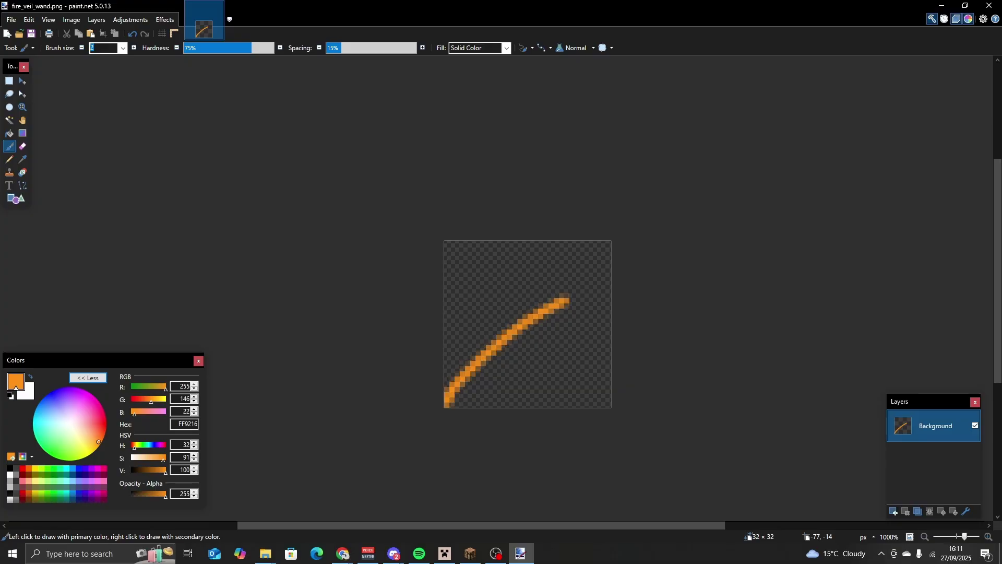
left_click(989, 5)
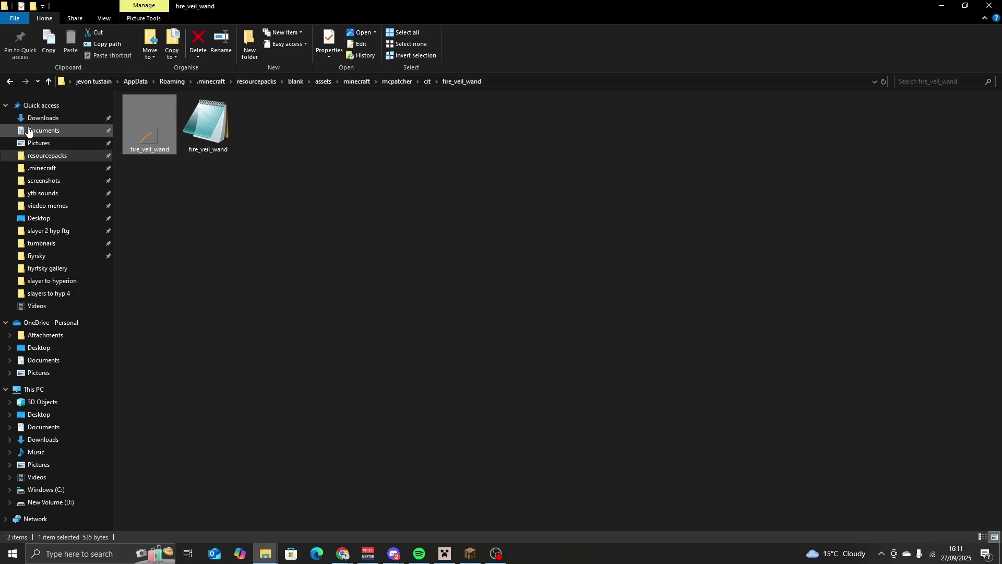
left_click(496, 554)
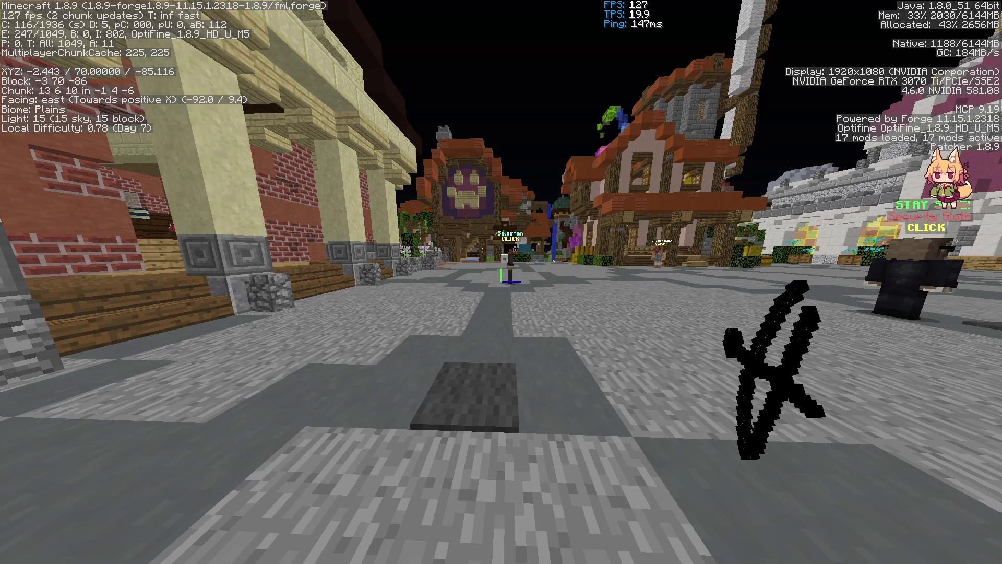
Step: Move the Fire Veil Wand from the Jumbo Backpack in SkyBlock Storage into the inventory
key("t")
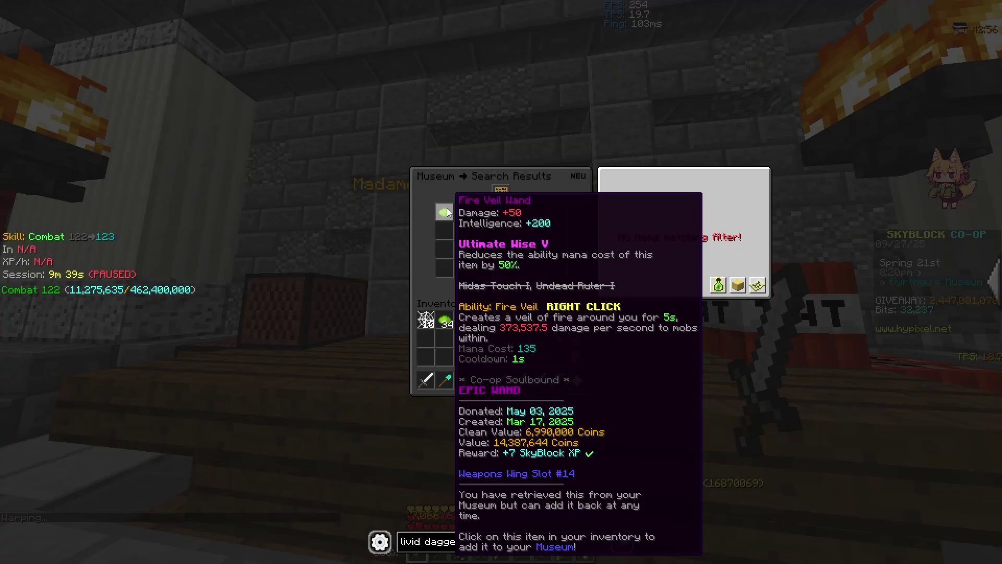
key("e")
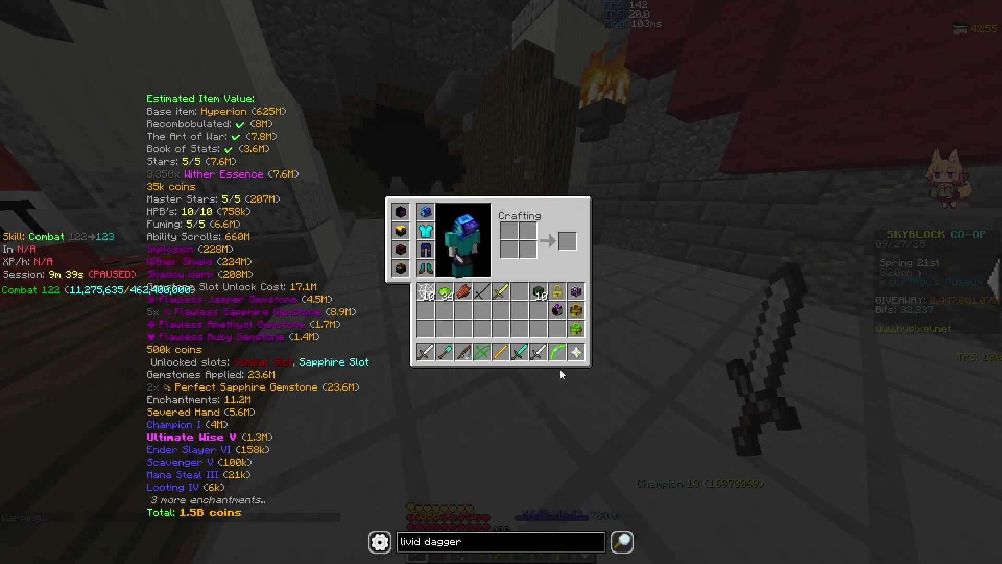
left_click(576, 351)
left_click(557, 230)
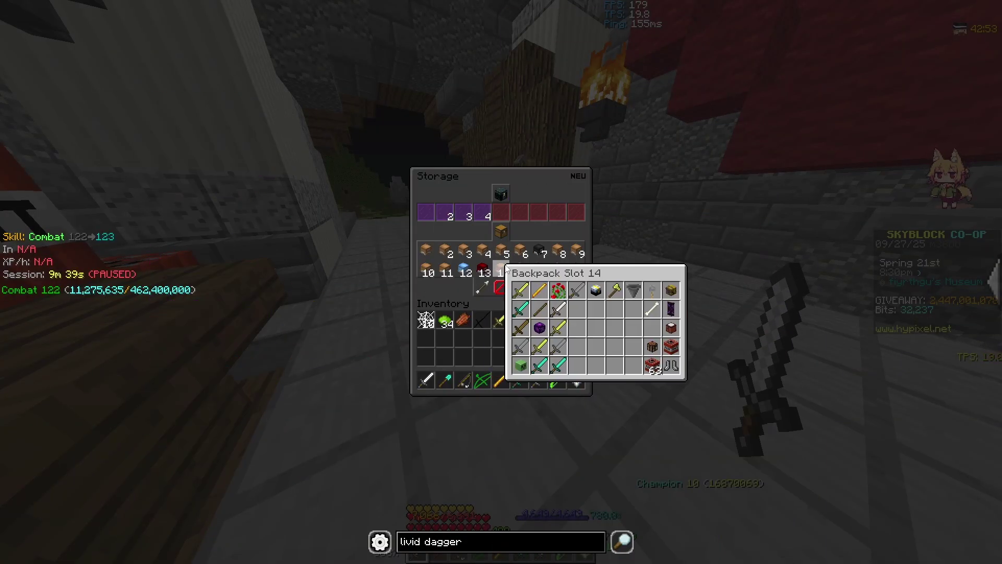
left_click(539, 250)
left_click(427, 287, "shift")
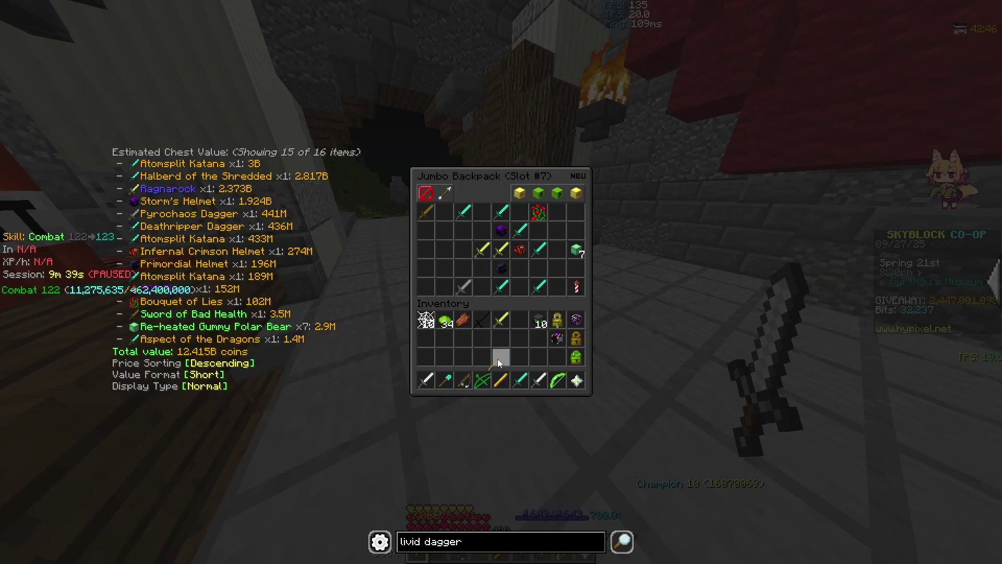
Step: Hold the Fire Veil Wand in hotbar slot 5 and use it twice to view the orange texture
key("Escape")
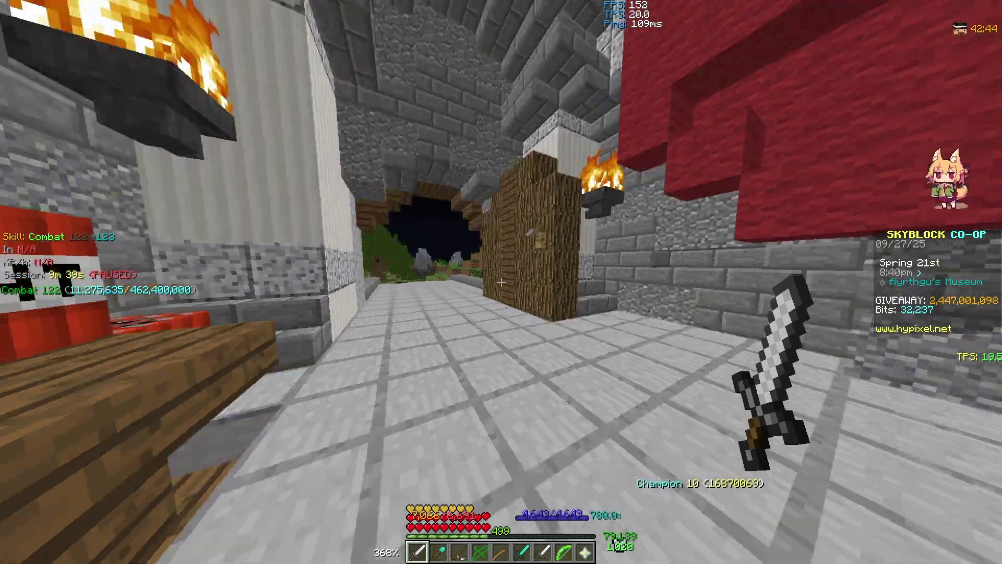
key("5")
right_click(501, 282)
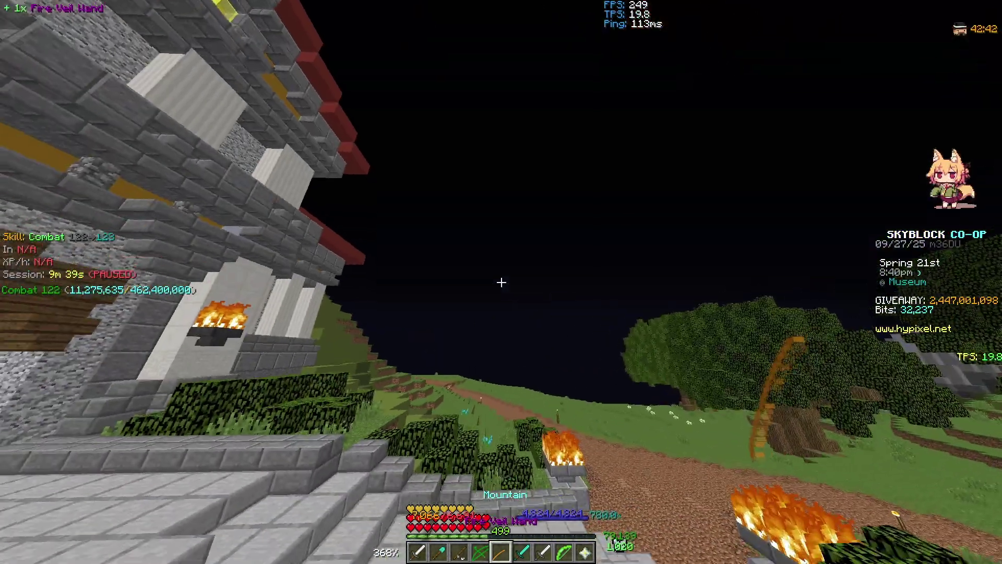
right_click(501, 282)
key("alt+Tab")
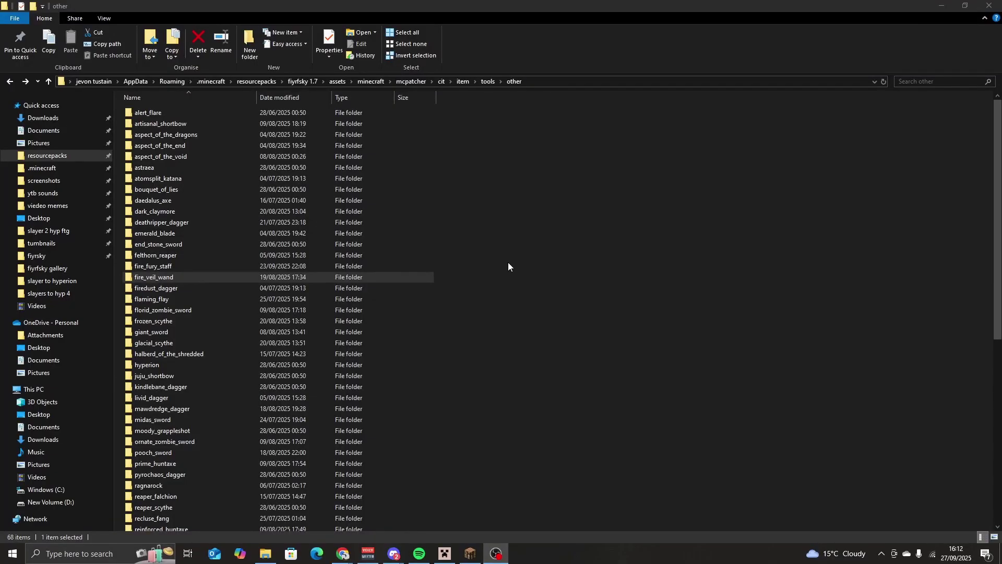
double_click(188, 233)
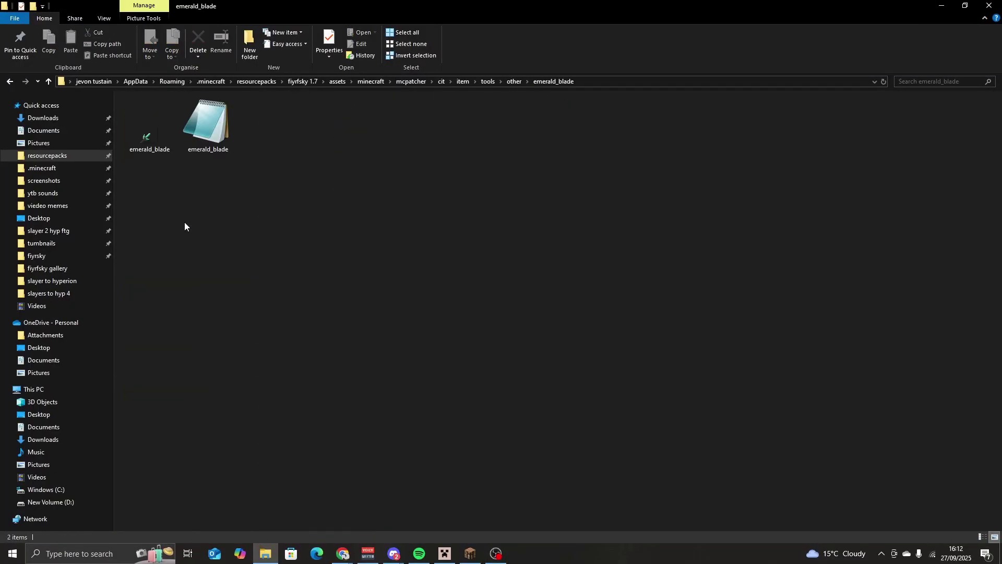
left_click(199, 132)
double_click(199, 131)
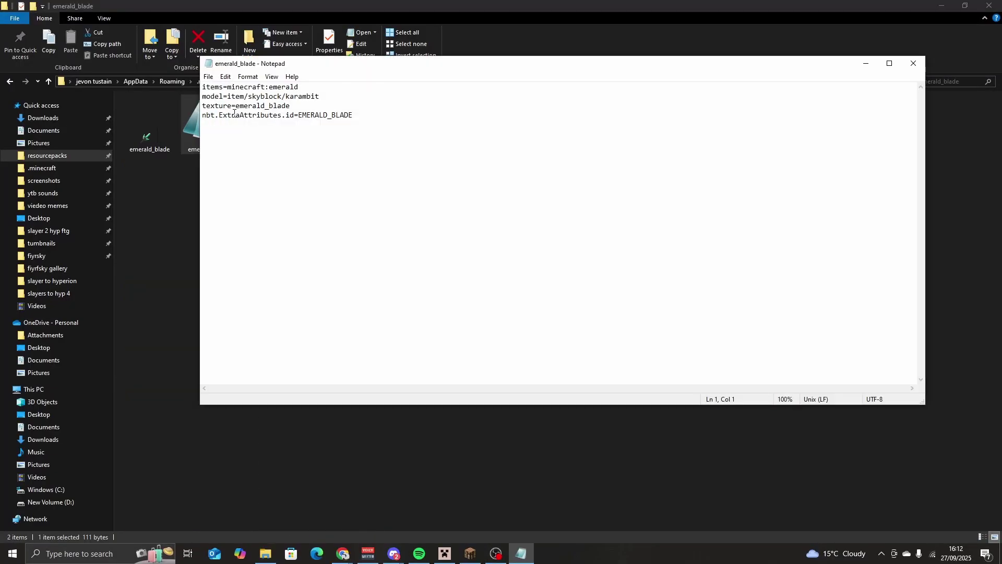
left_click_drag(276, 89, 202, 96)
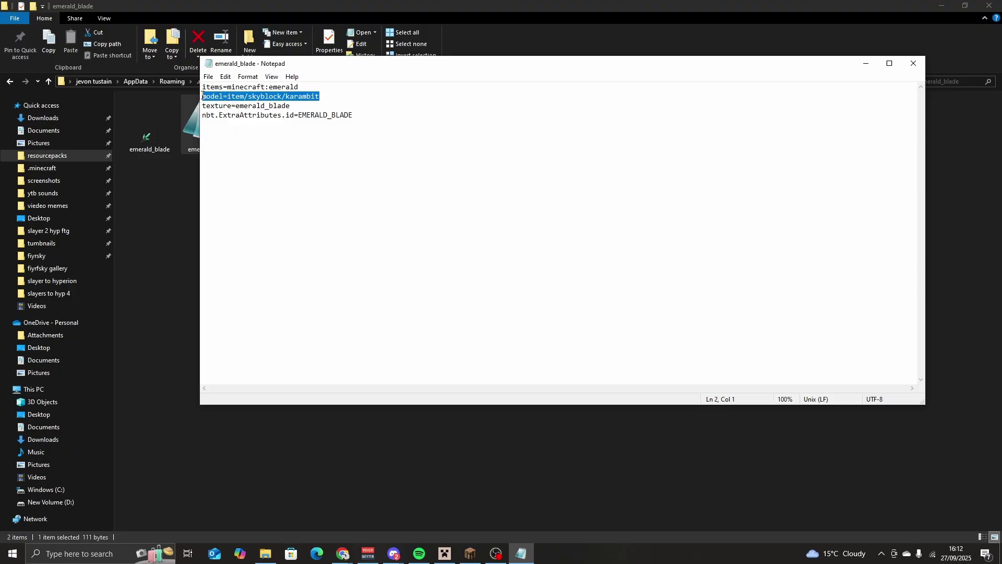
left_click(913, 63)
key("alt+Left")
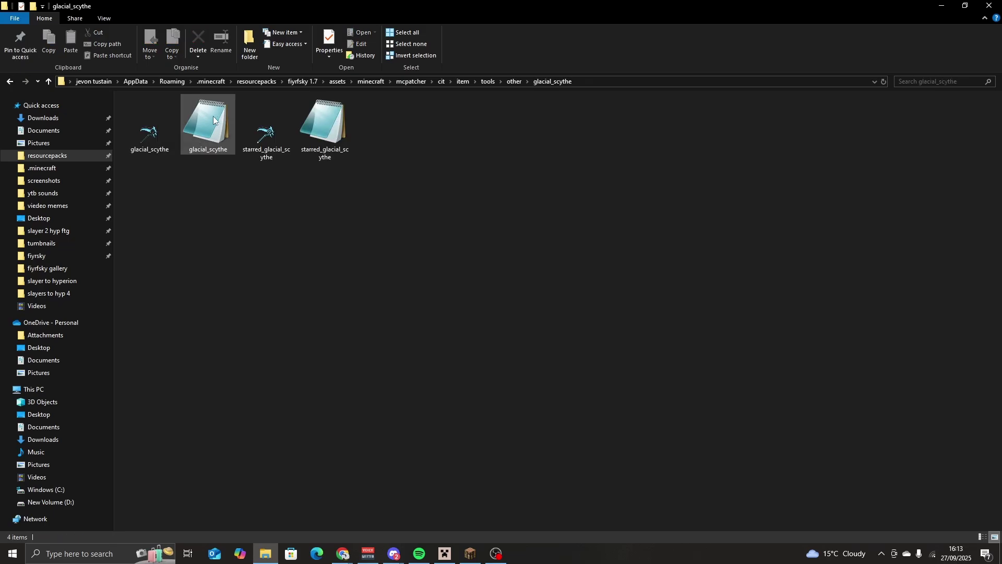
double_click(211, 117)
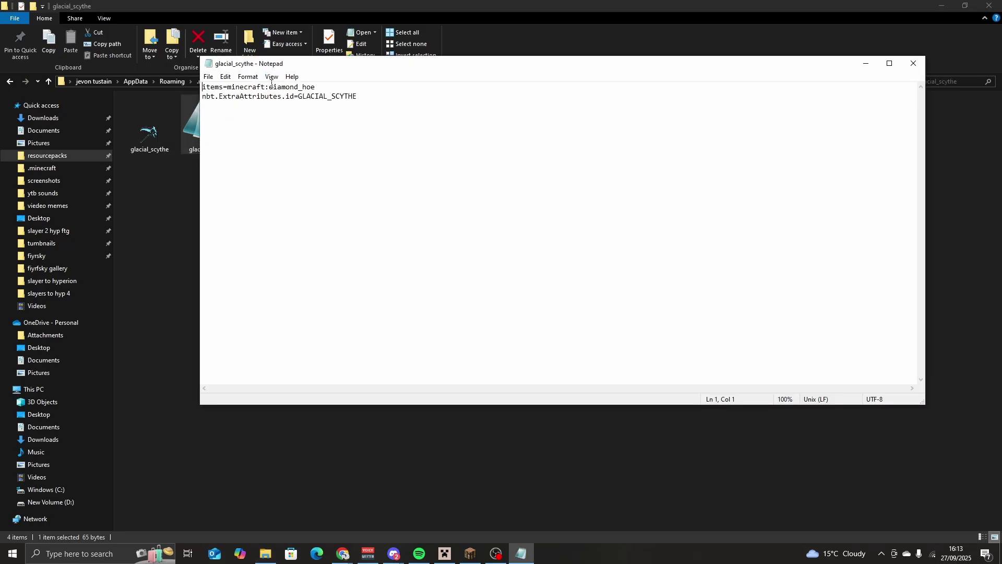
left_click_drag(270, 82, 323, 81)
left_click_drag(386, 95, 298, 96)
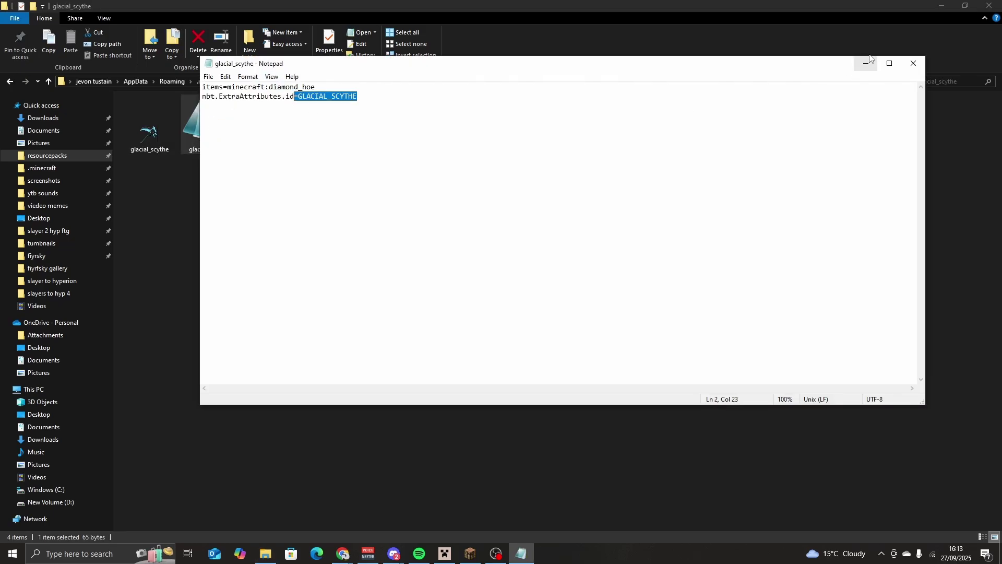
left_click(913, 63)
key("alt+Left")
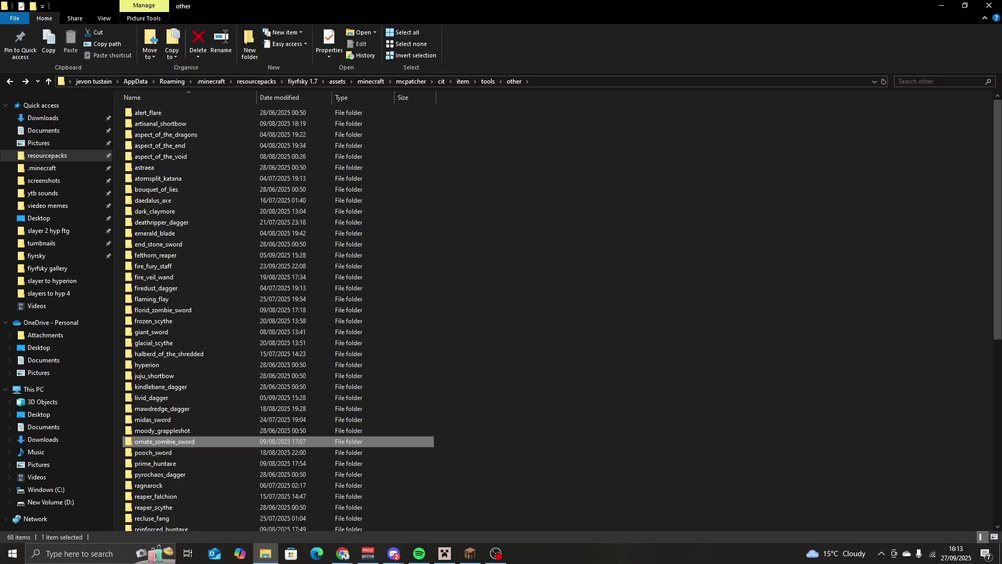
Step: Go back to resourcepacks and open the assets folder inside the FurfSky Reborn OVERLAY 1.9 1.8.9 zip
key("alt+Tab")
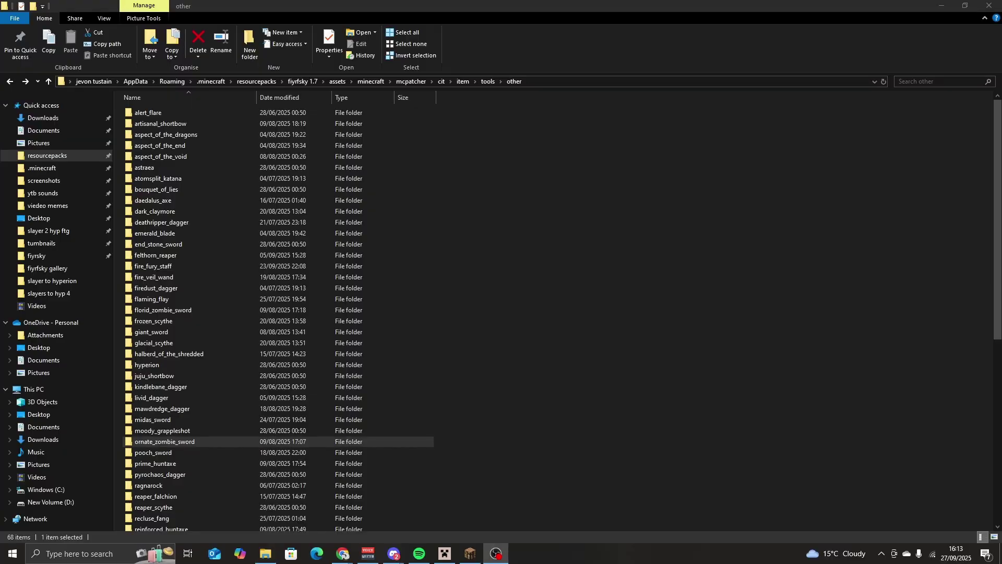
left_click(10, 82)
left_click(10, 82)
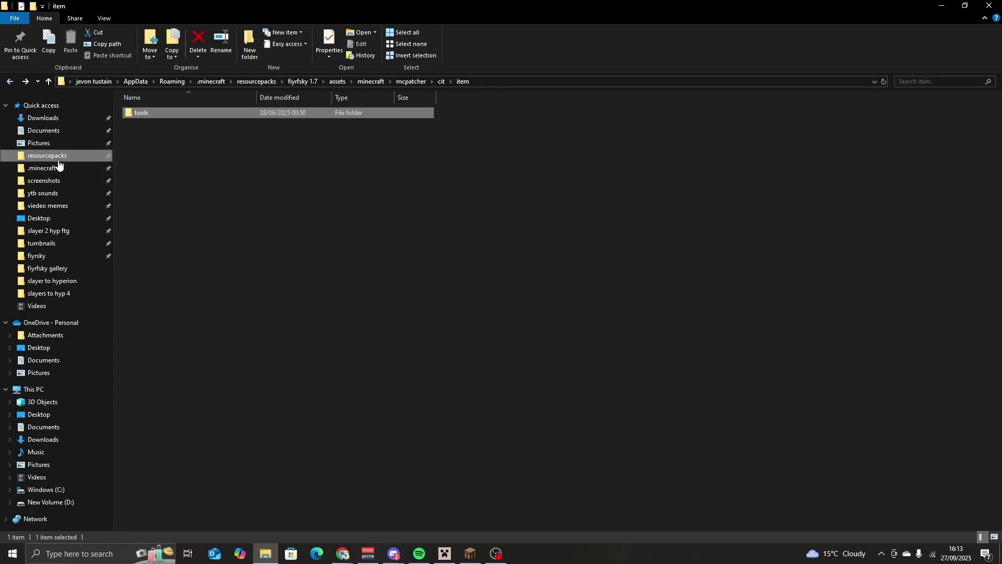
left_click(75, 156)
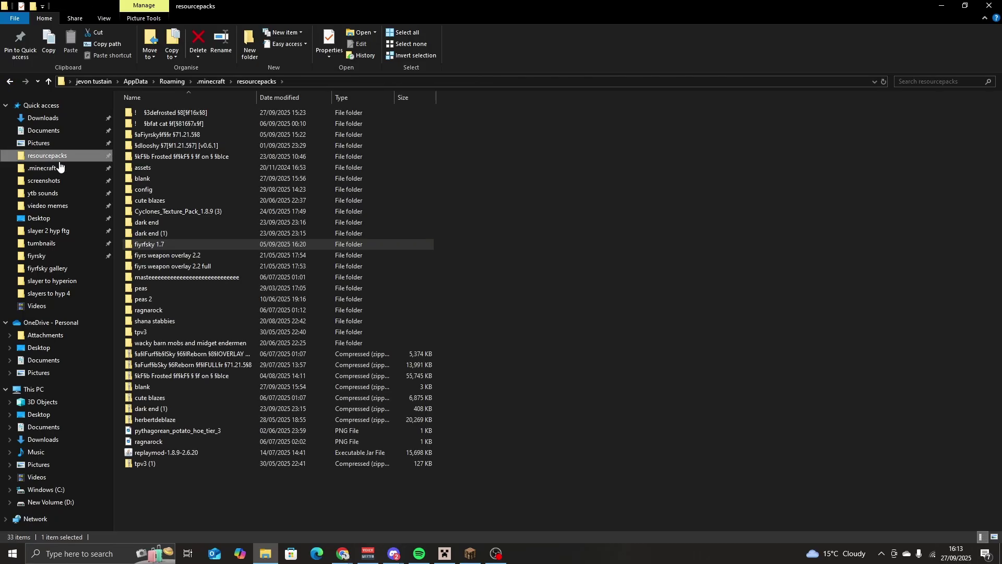
left_click(180, 353)
double_click(179, 353)
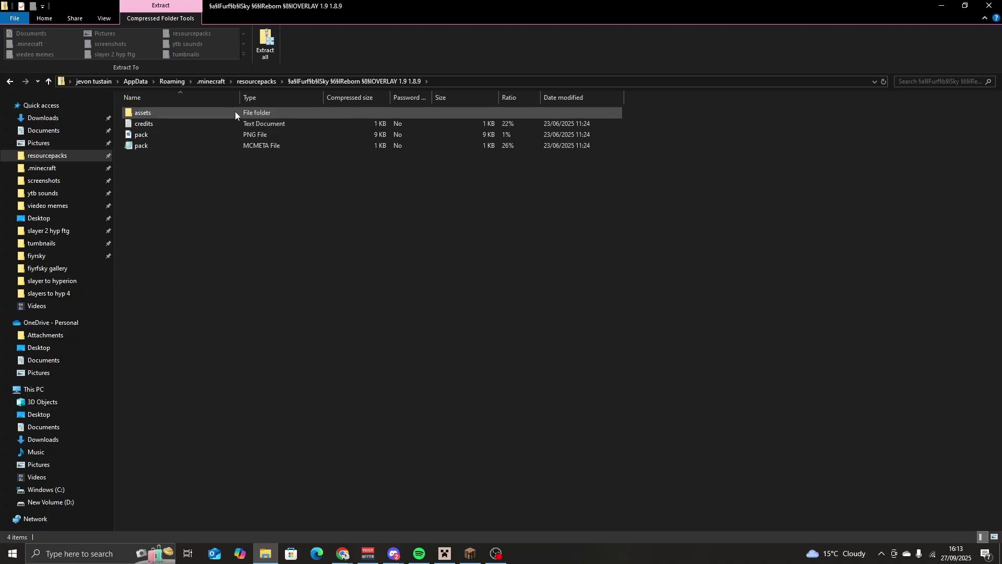
double_click(235, 112)
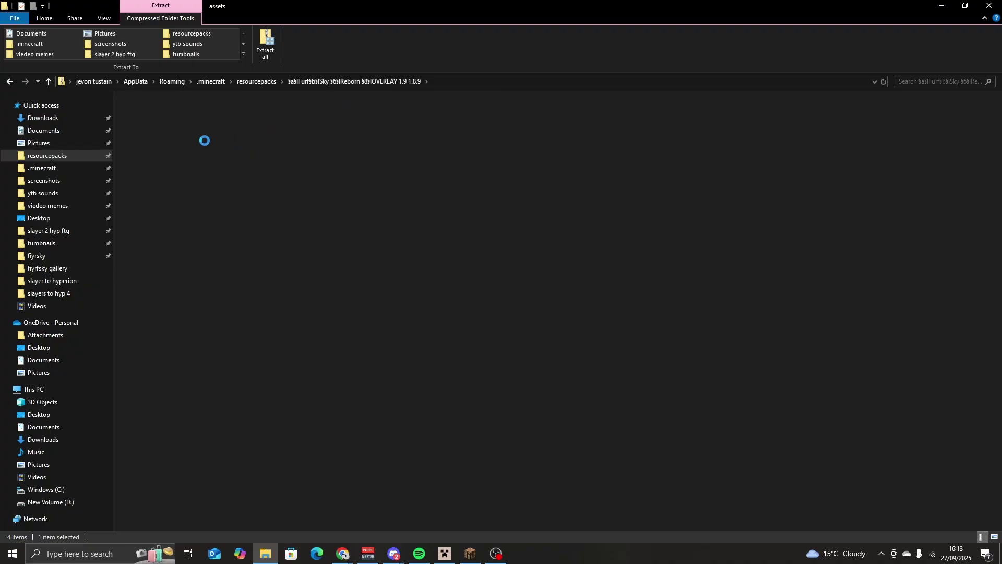